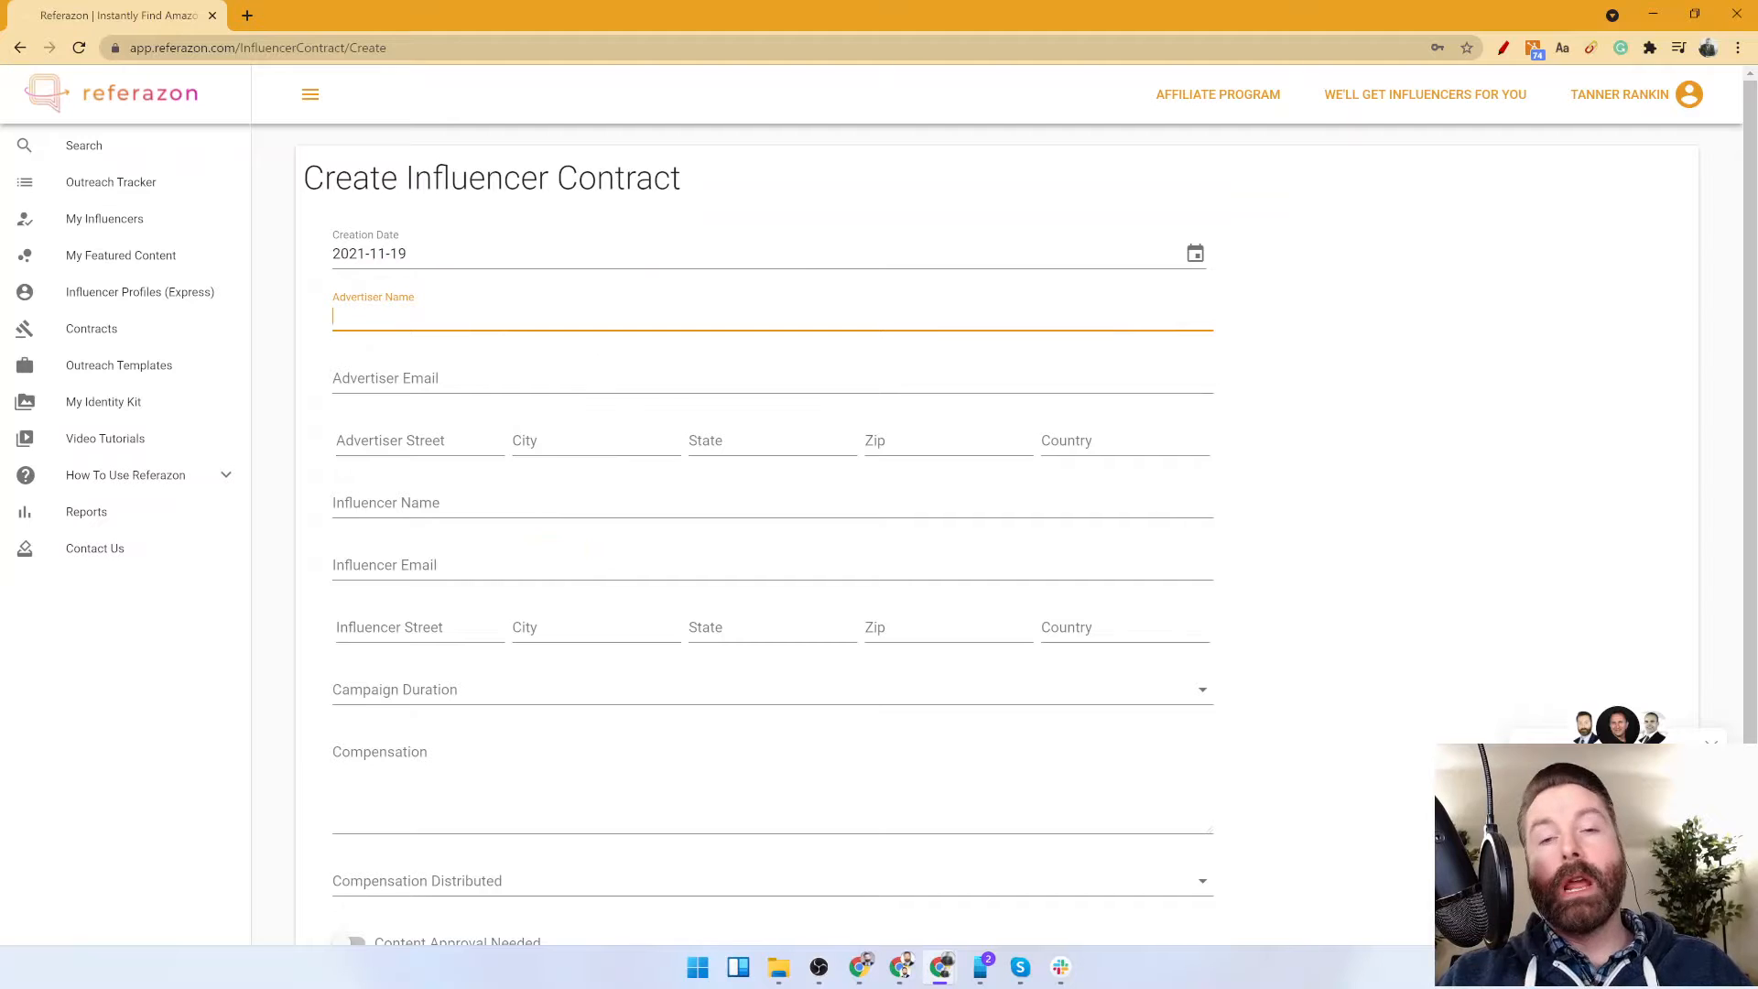
Enter Referazon as the advertiser name and fill in the advertiser's e-mail address.
{"action": "type", "text": "Referazon"}
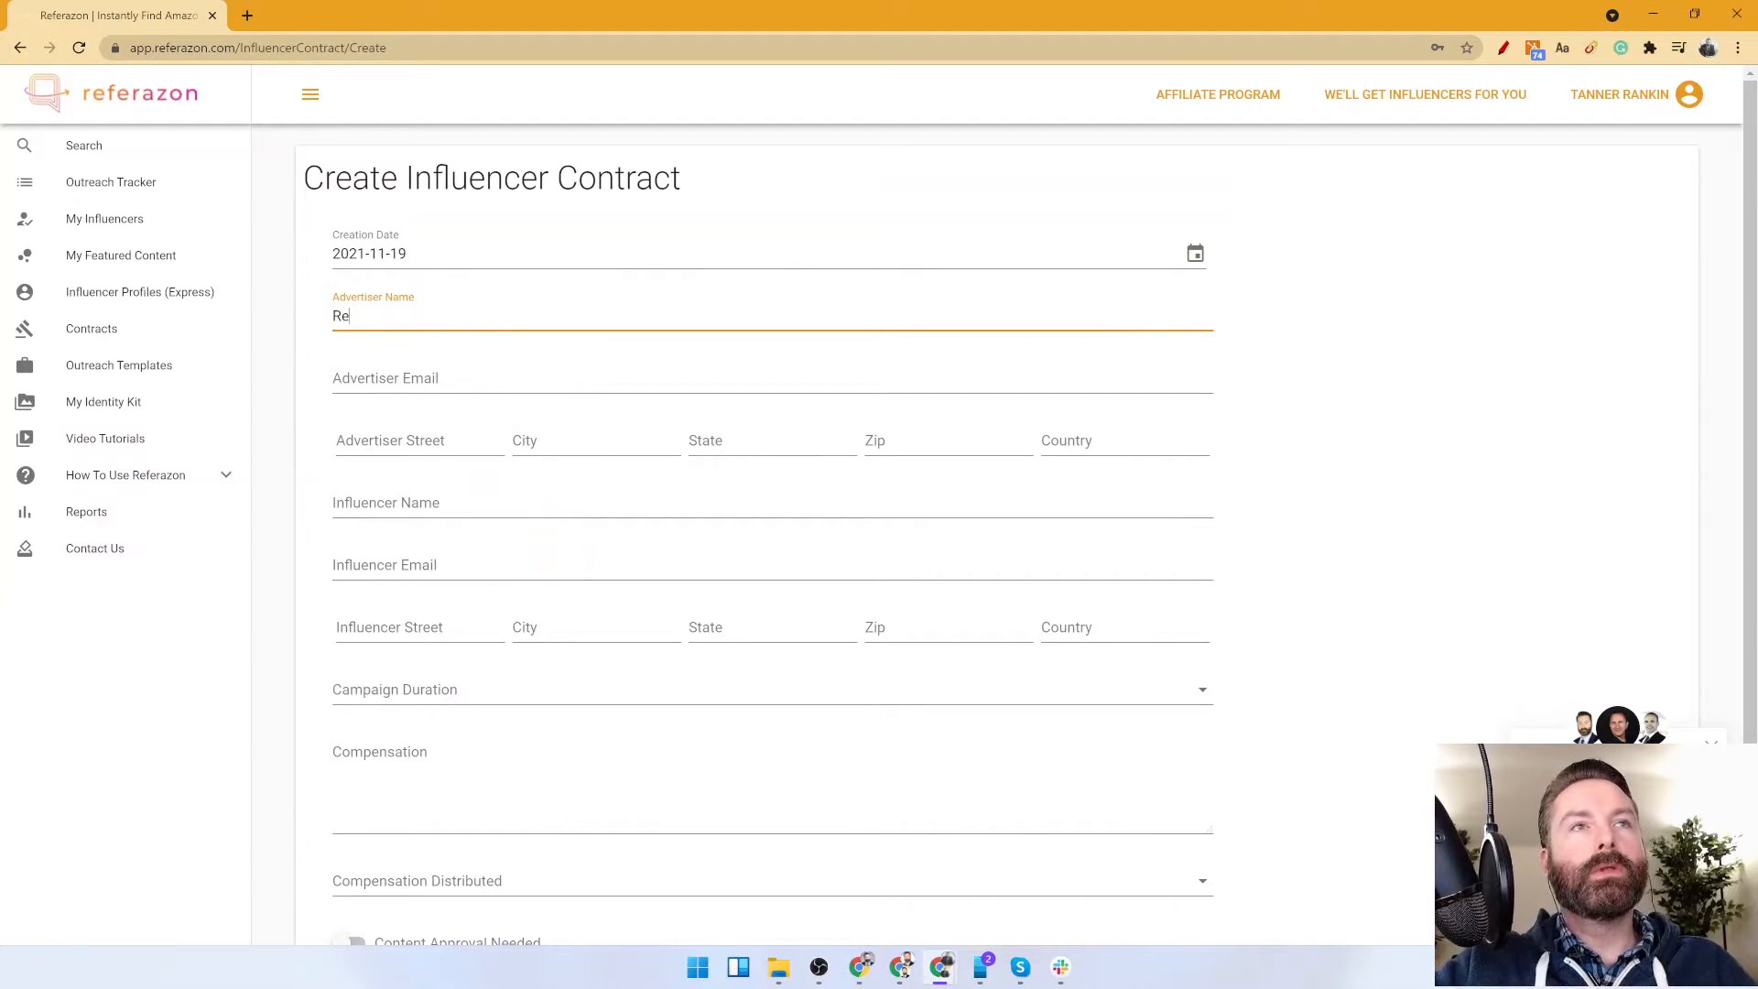
{"action": "key", "text": "Tab"}
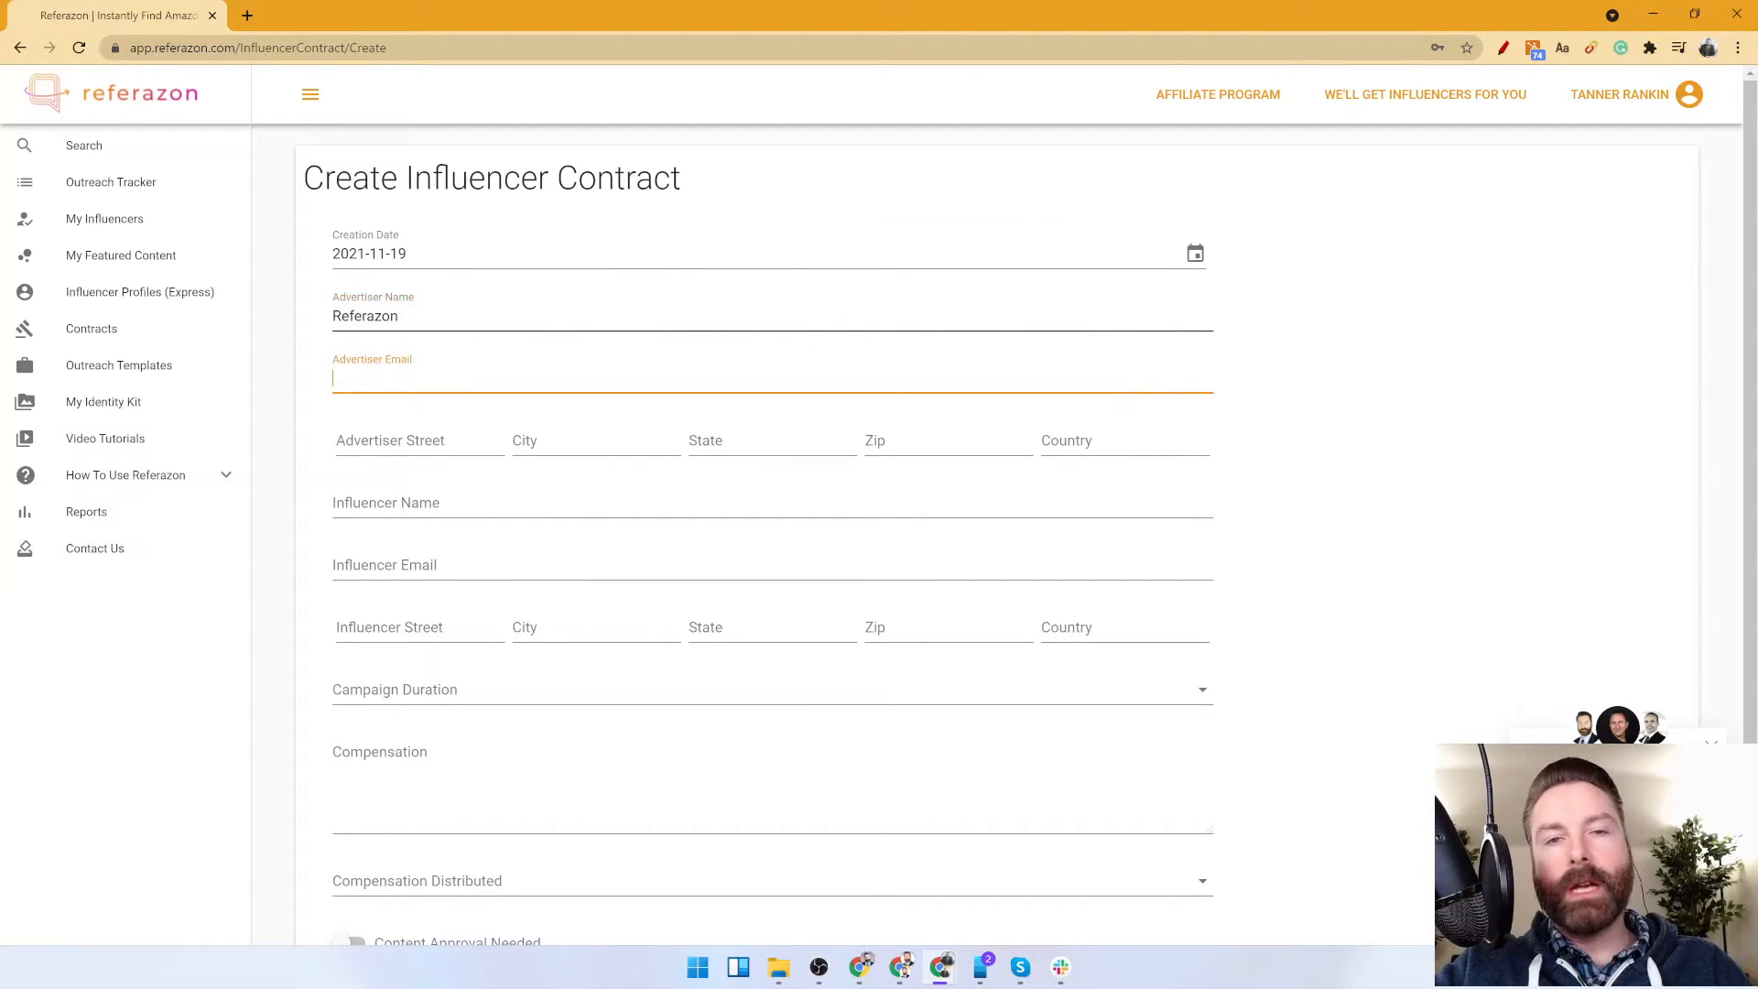
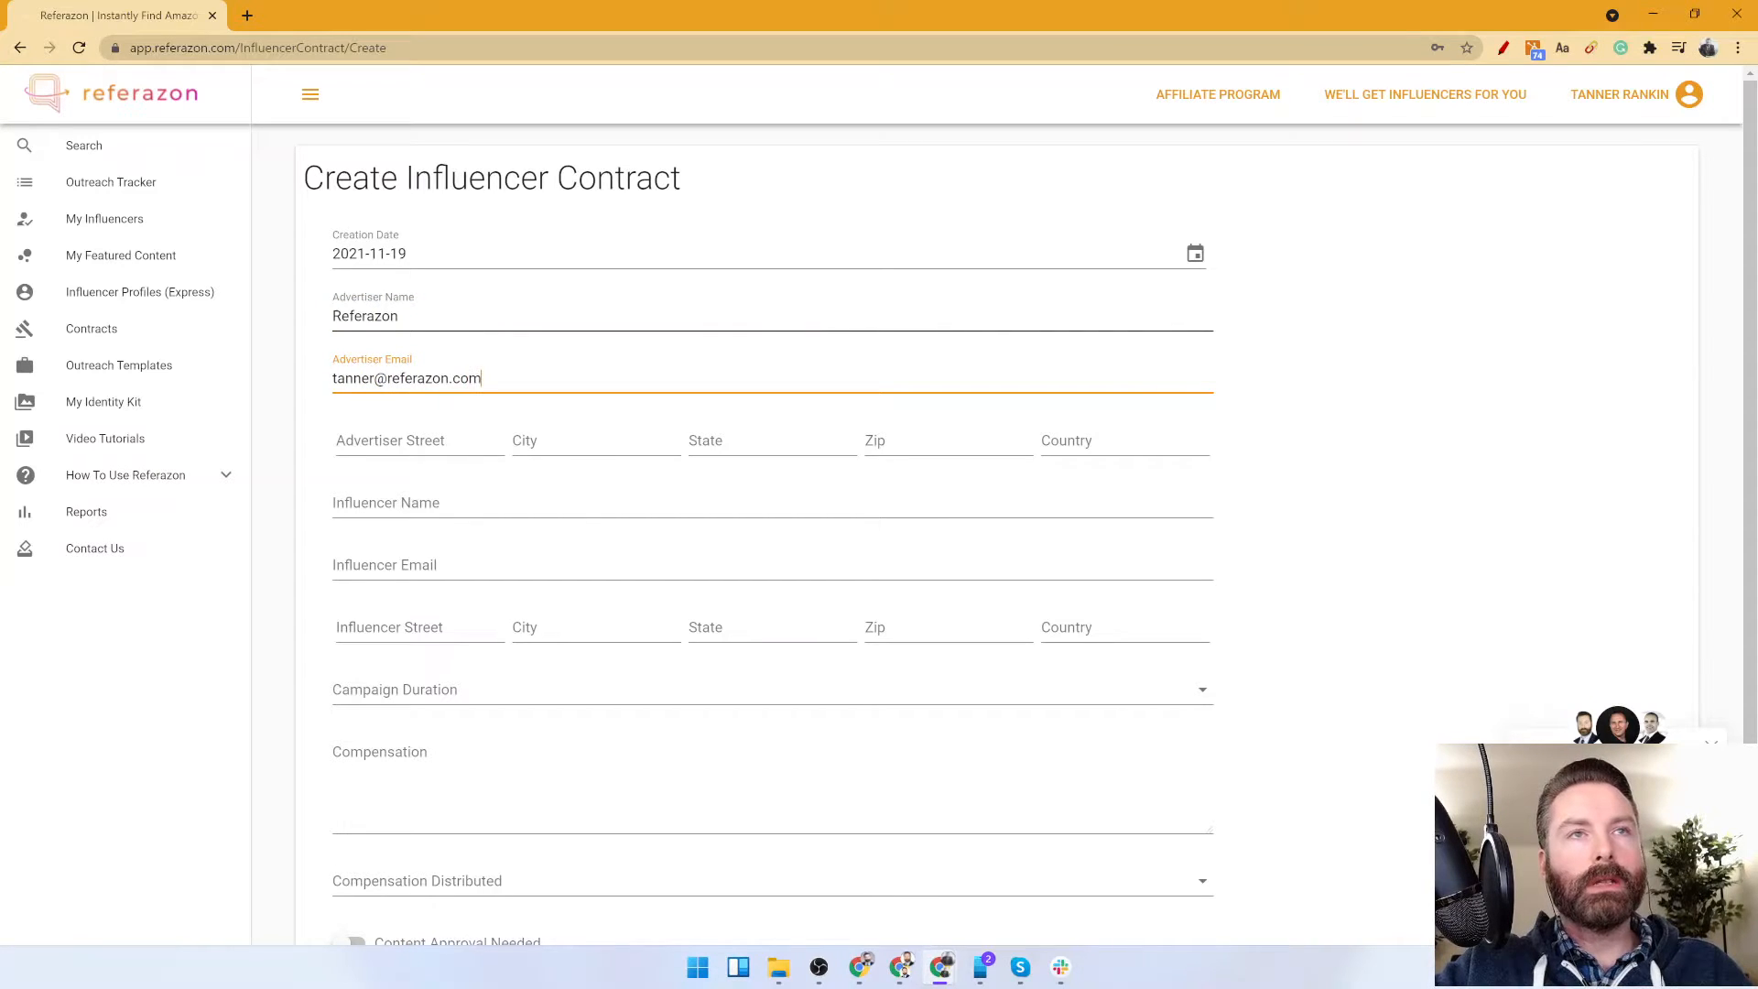
{"action": "key", "text": "Tab"}
Fill in the advertiser's postal address from the saved autofill entry and set the country to United States.
{"action": "left_click", "coordinate": [430, 443]}
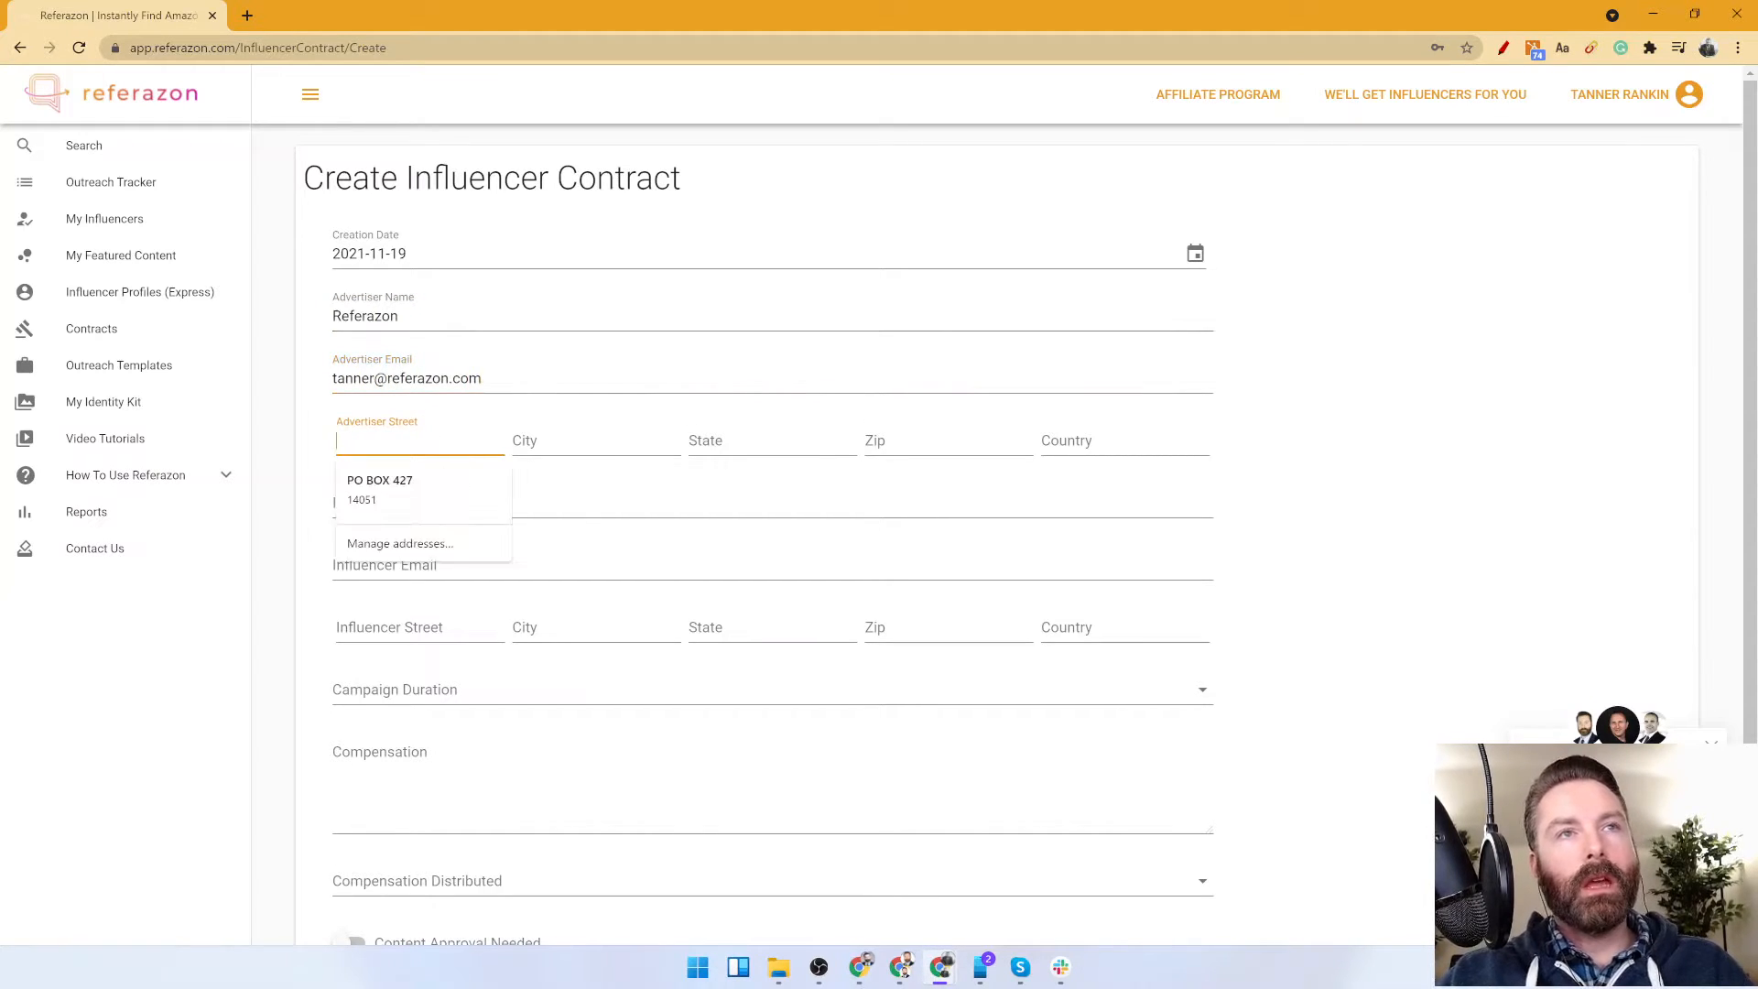
{"action": "left_click", "coordinate": [423, 485]}
{"action": "left_click", "coordinate": [1112, 444]}
{"action": "type", "text": "United States"}
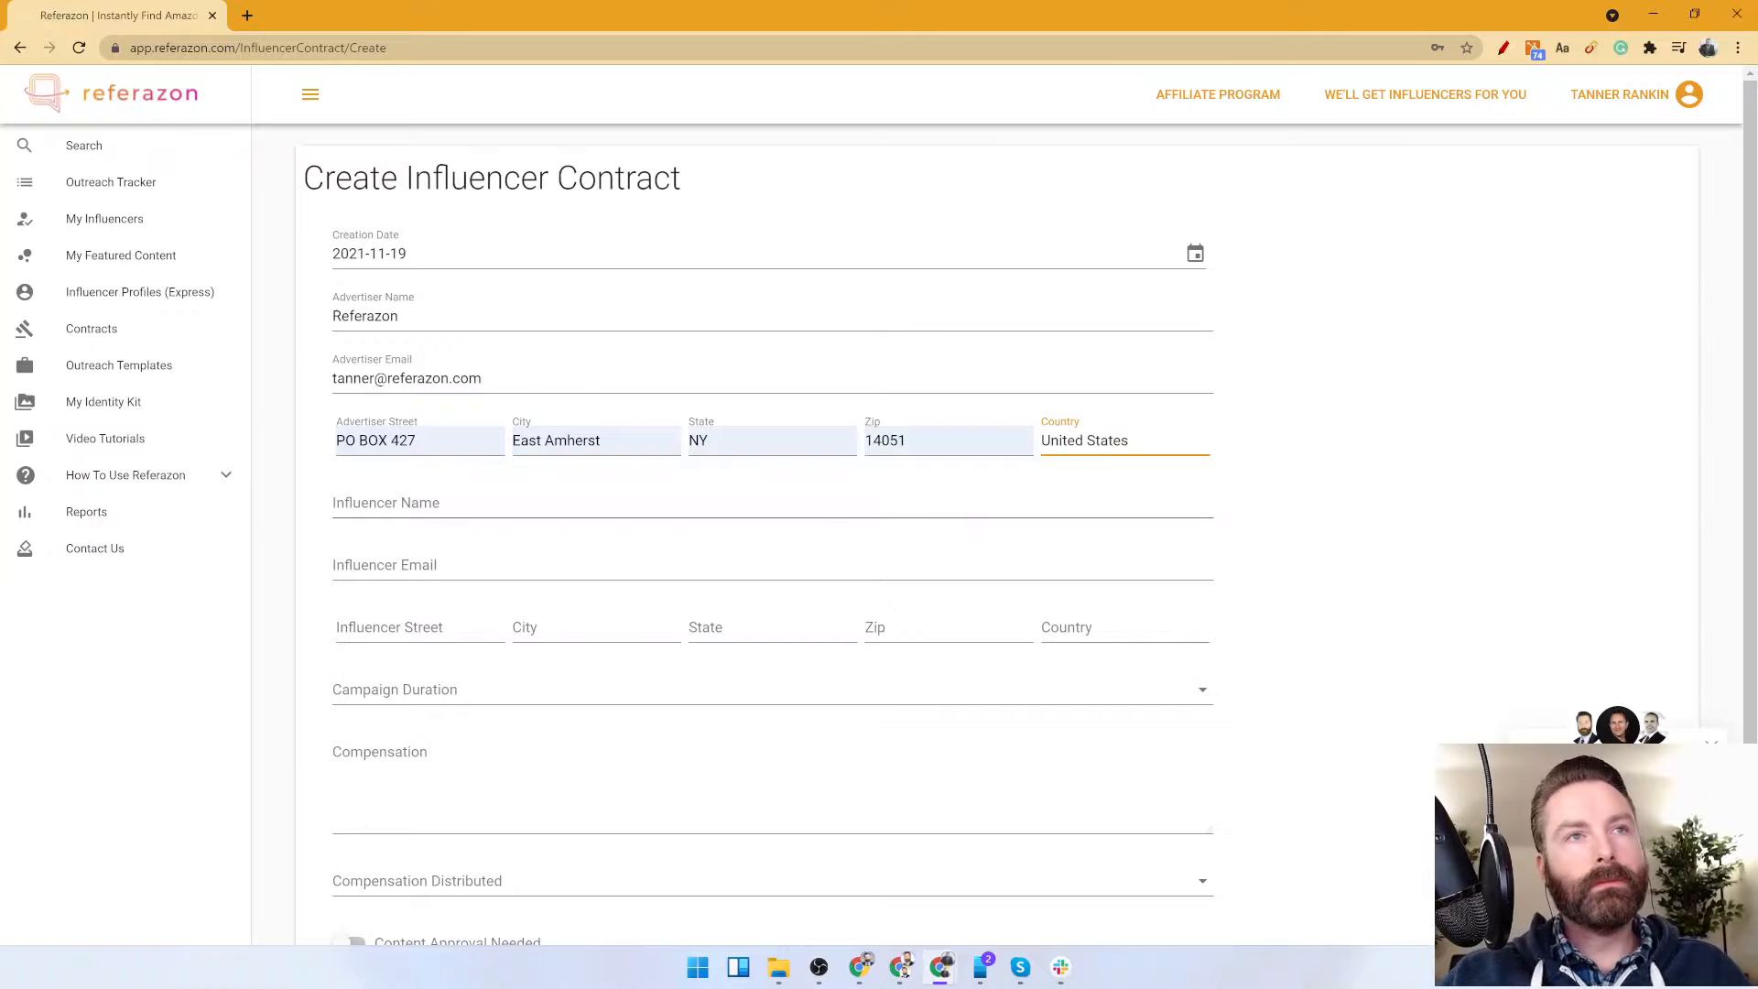
Search Google for "amazon consultant" in a new browser tab and open the Source Approach website.
{"action": "left_click", "coordinate": [487, 494]}
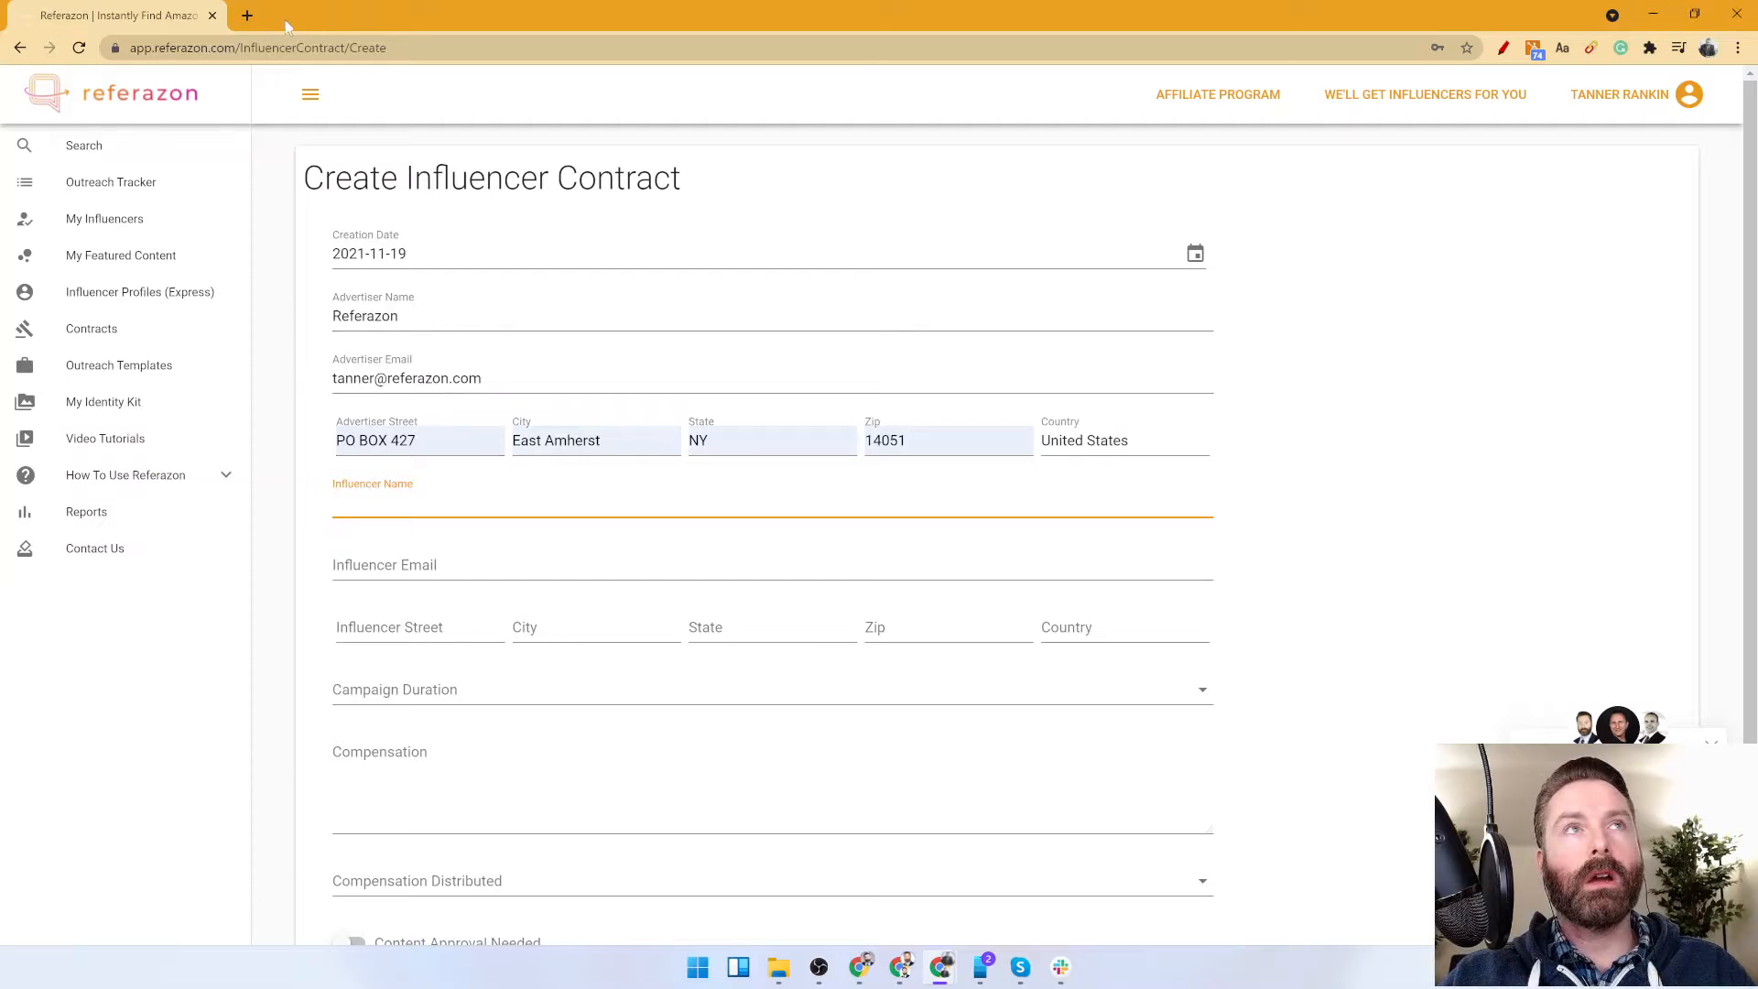
{"action": "left_click", "coordinate": [247, 15]}
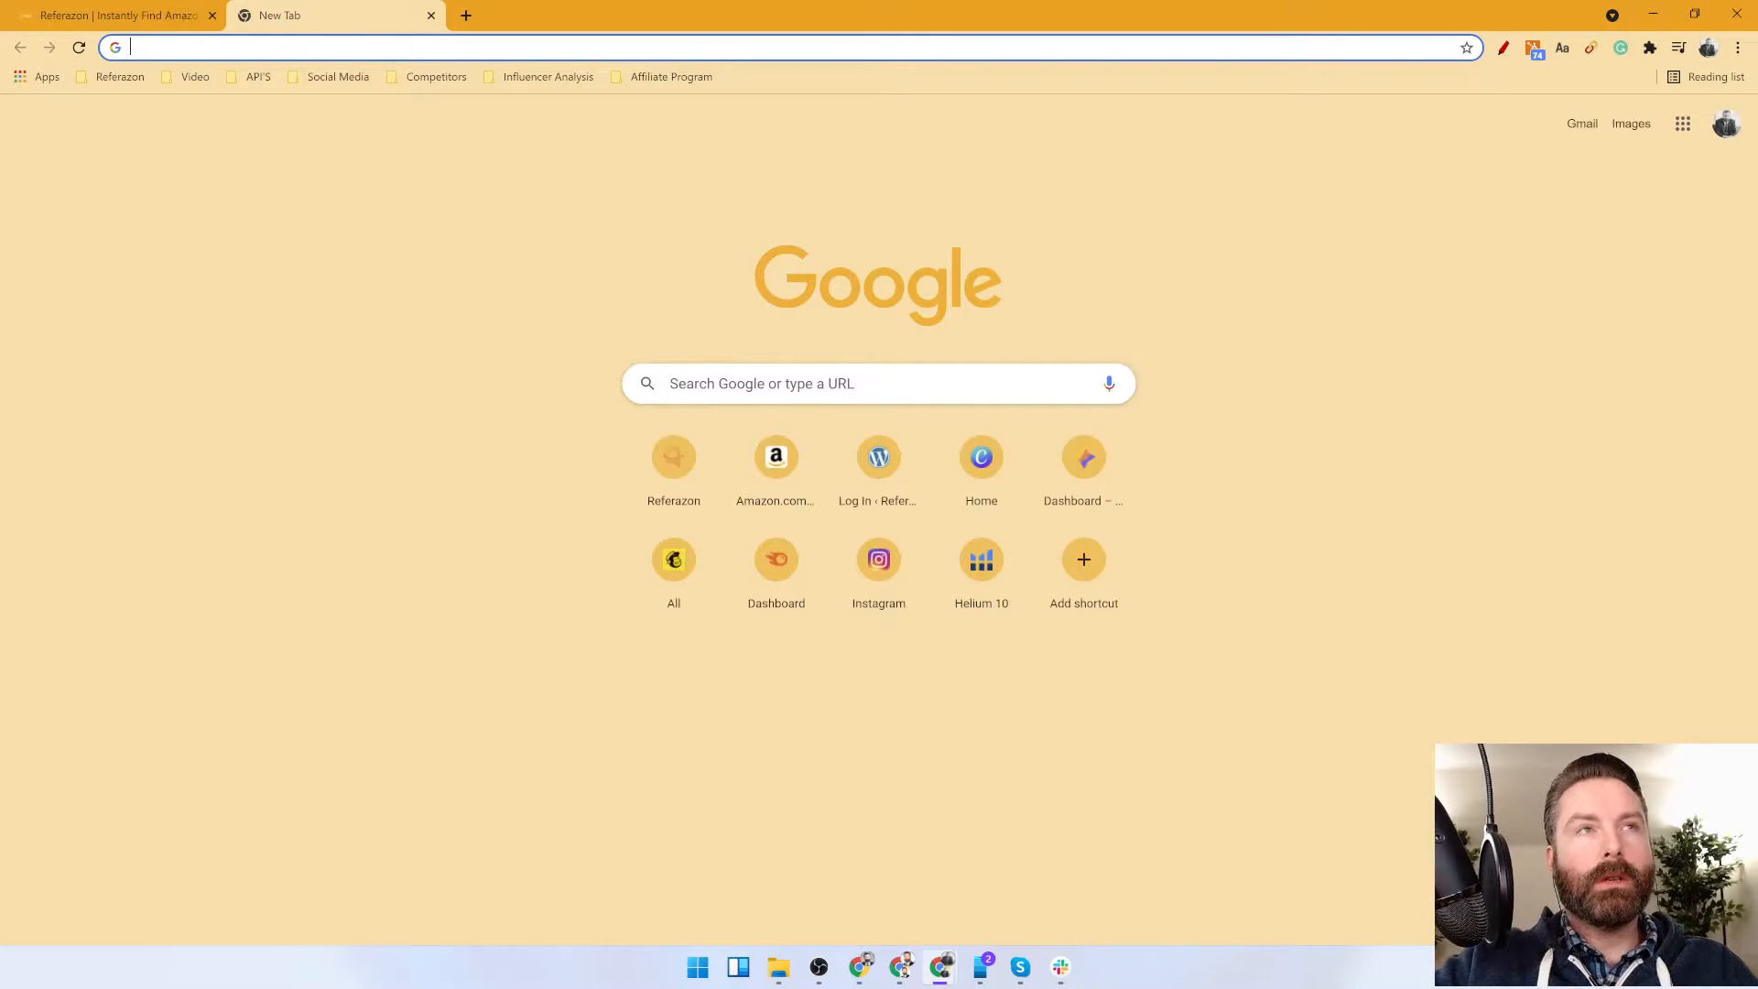
{"action": "type", "text": "amazon consultant"}
{"action": "key", "text": "Return"}
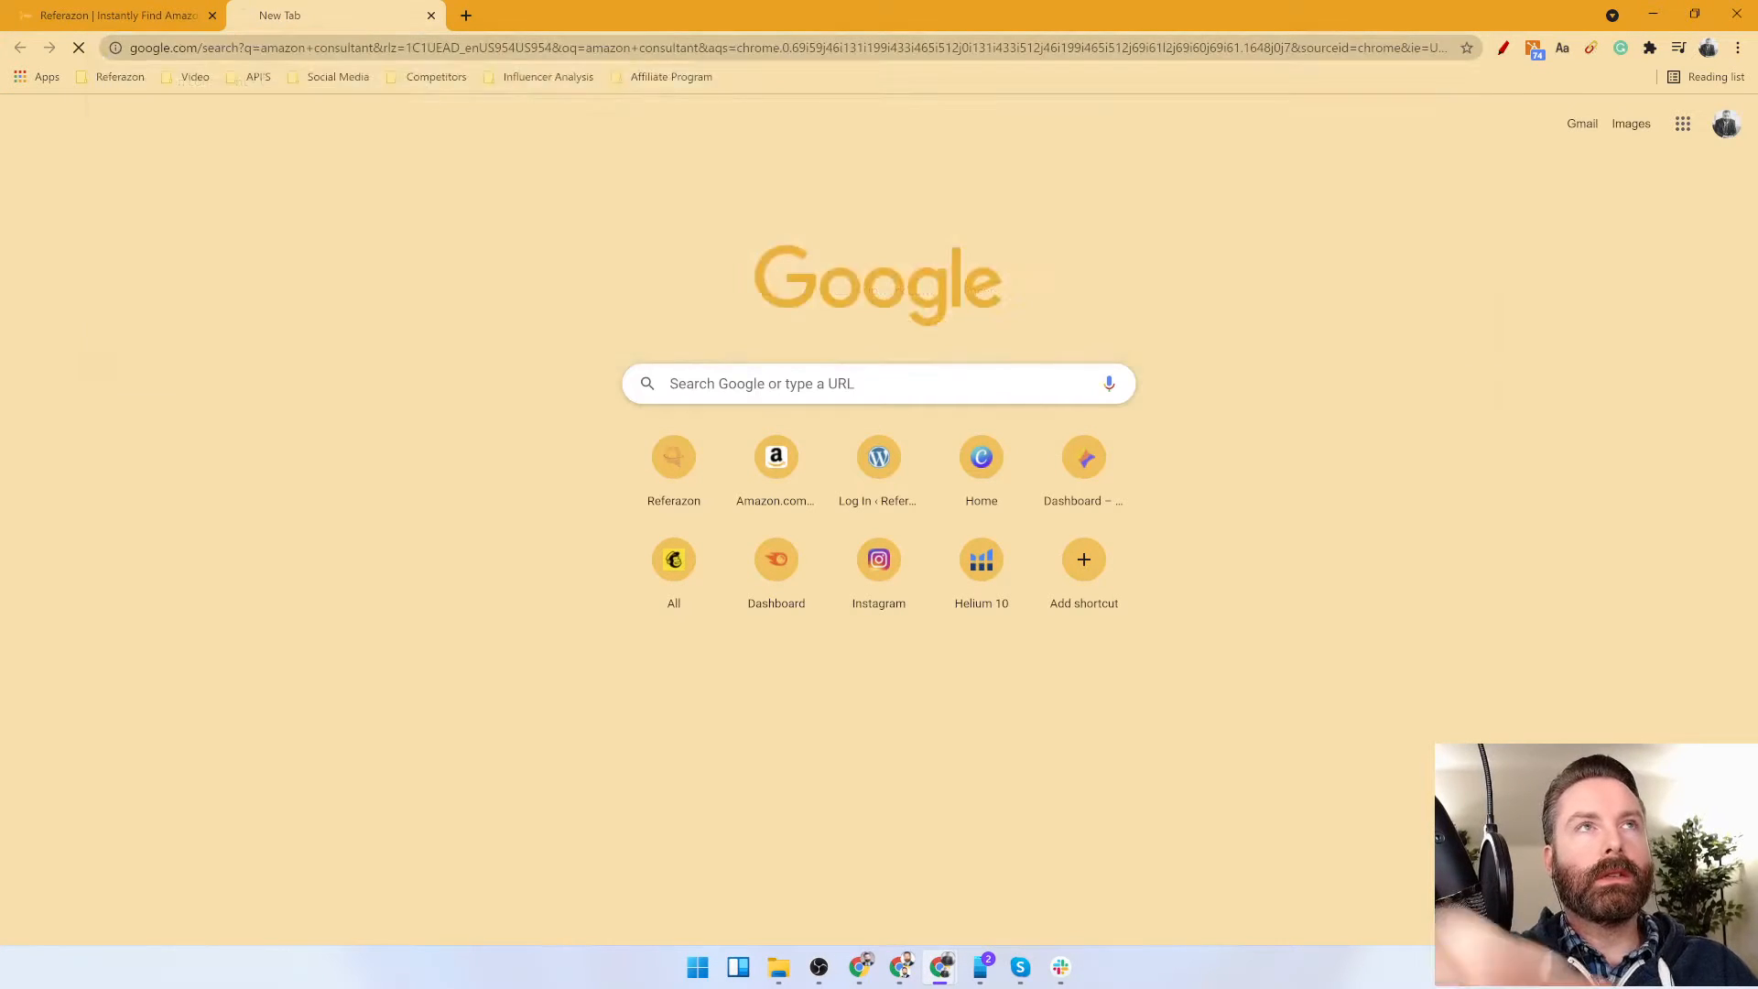
{"action": "scroll", "coordinate": [27, 421], "scroll_direction": "down", "scroll_amount": 3}
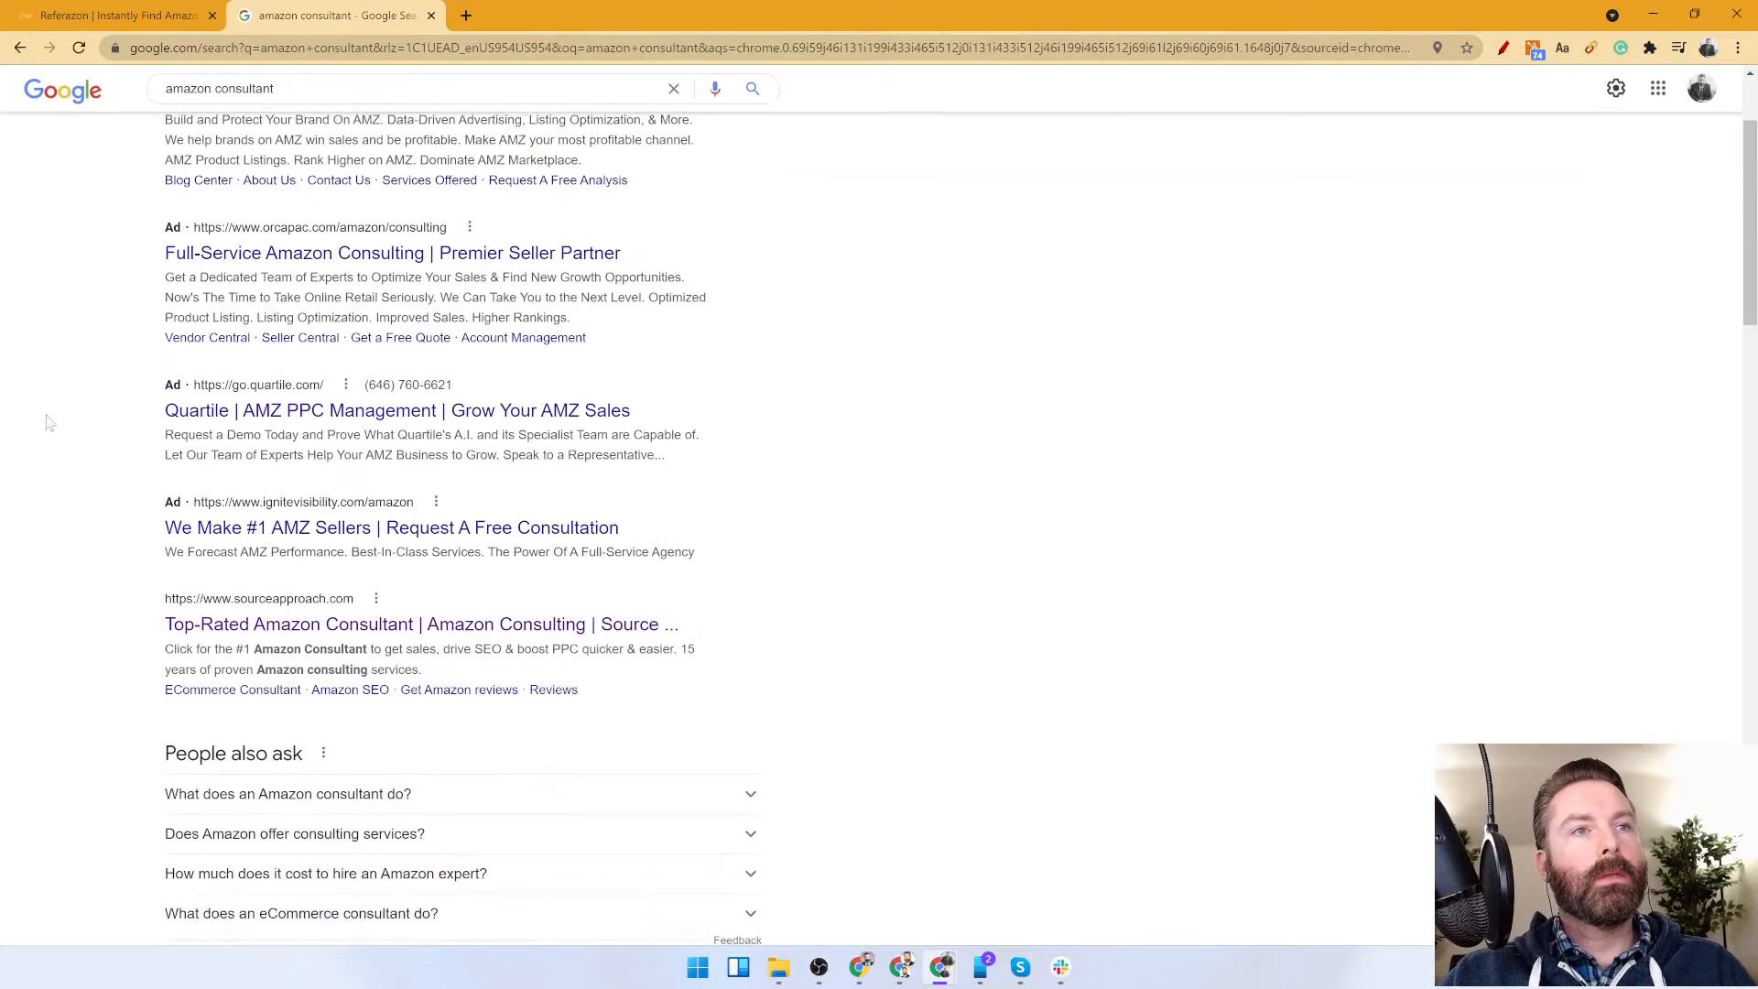
{"action": "left_click", "coordinate": [391, 530]}
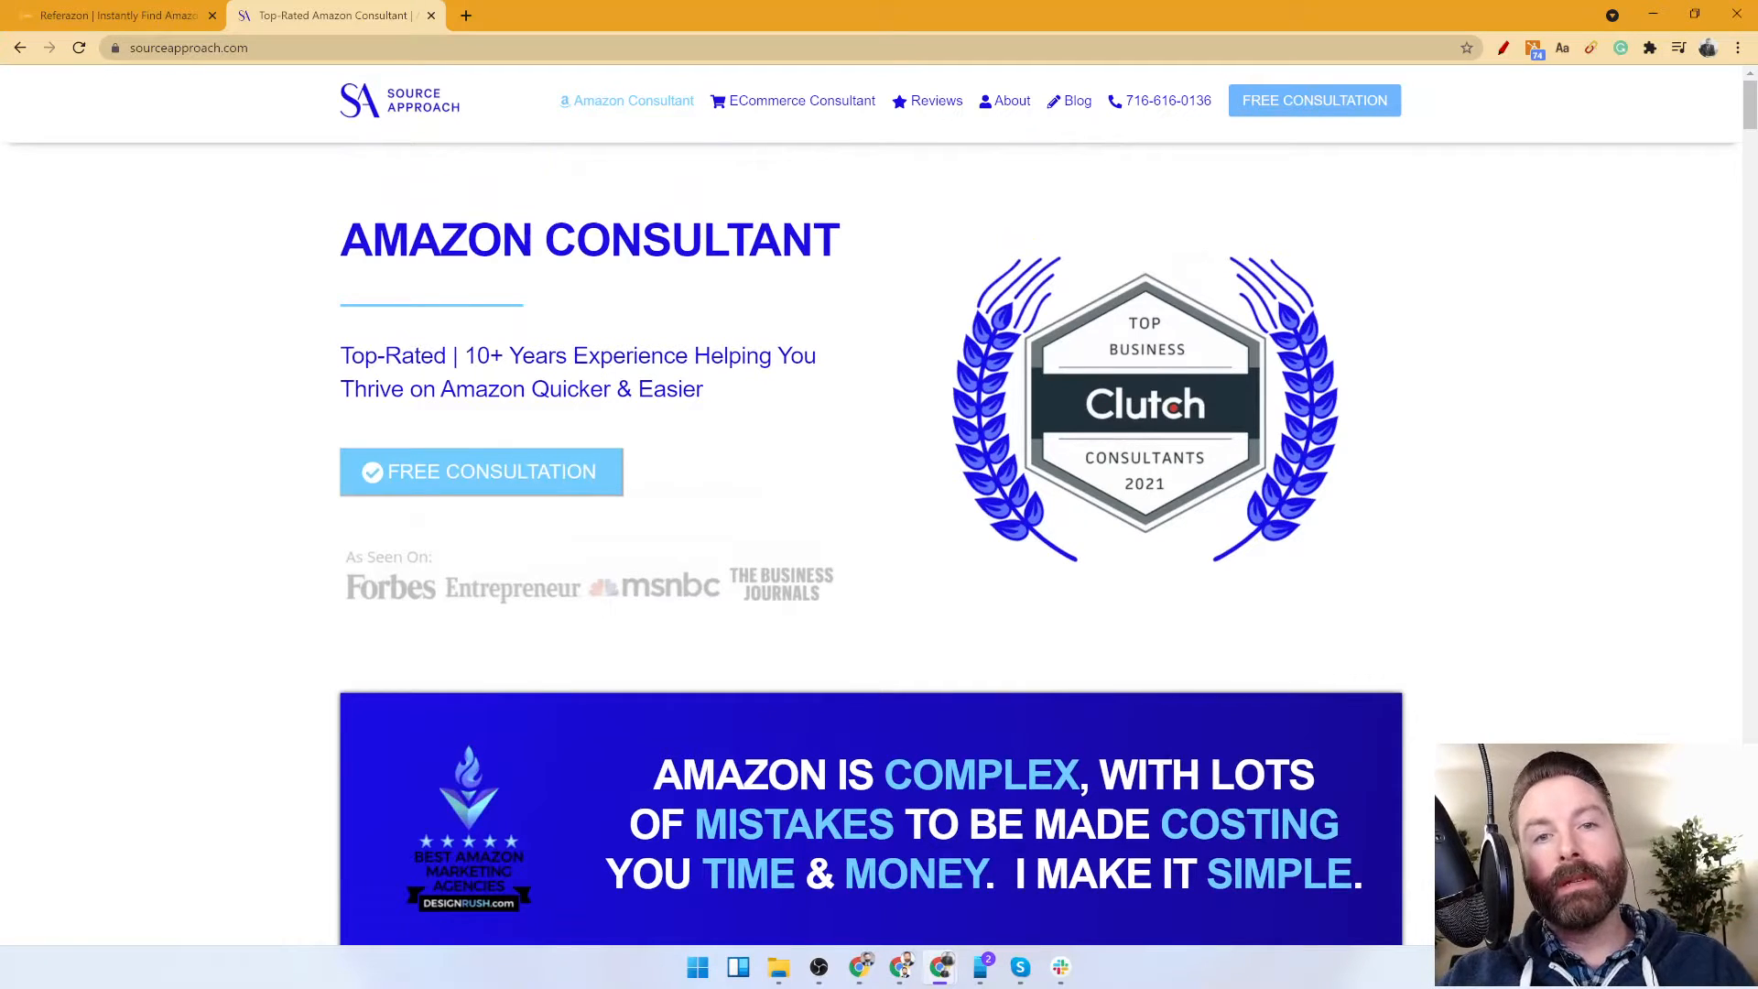
Return to the contract form and fill in the influencer's full name and e-mail address.
{"action": "left_click", "coordinate": [76, 9]}
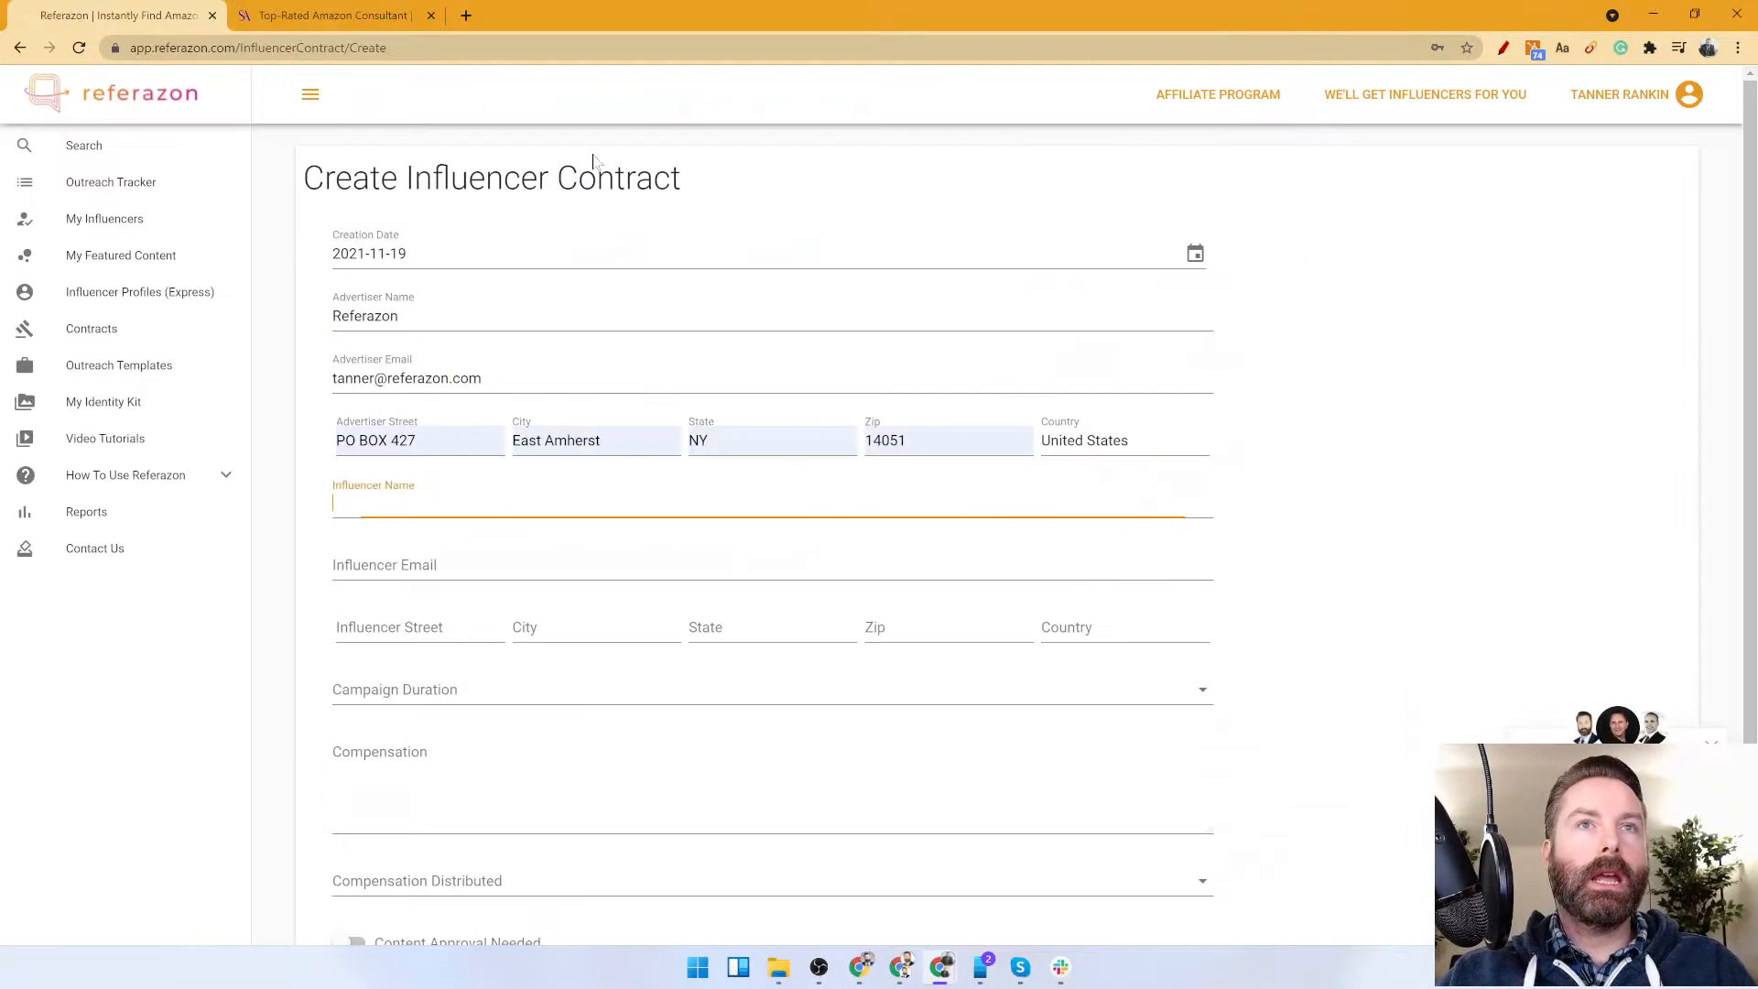
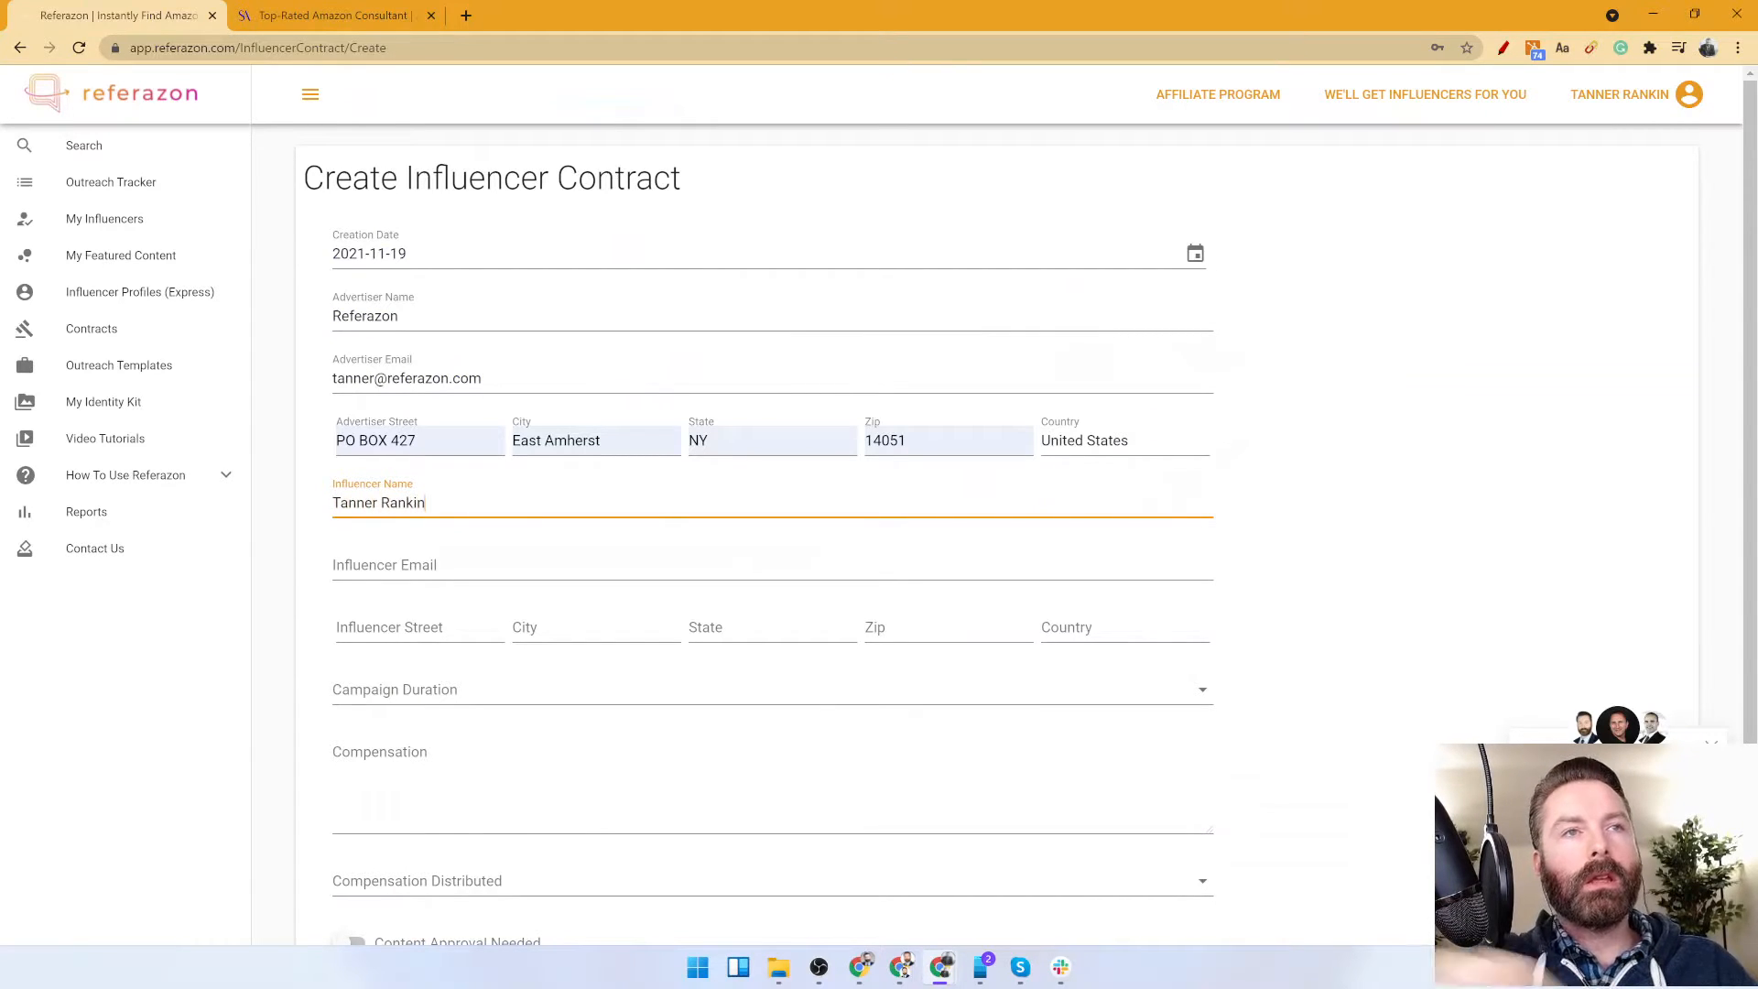
{"action": "key", "text": "Tab"}
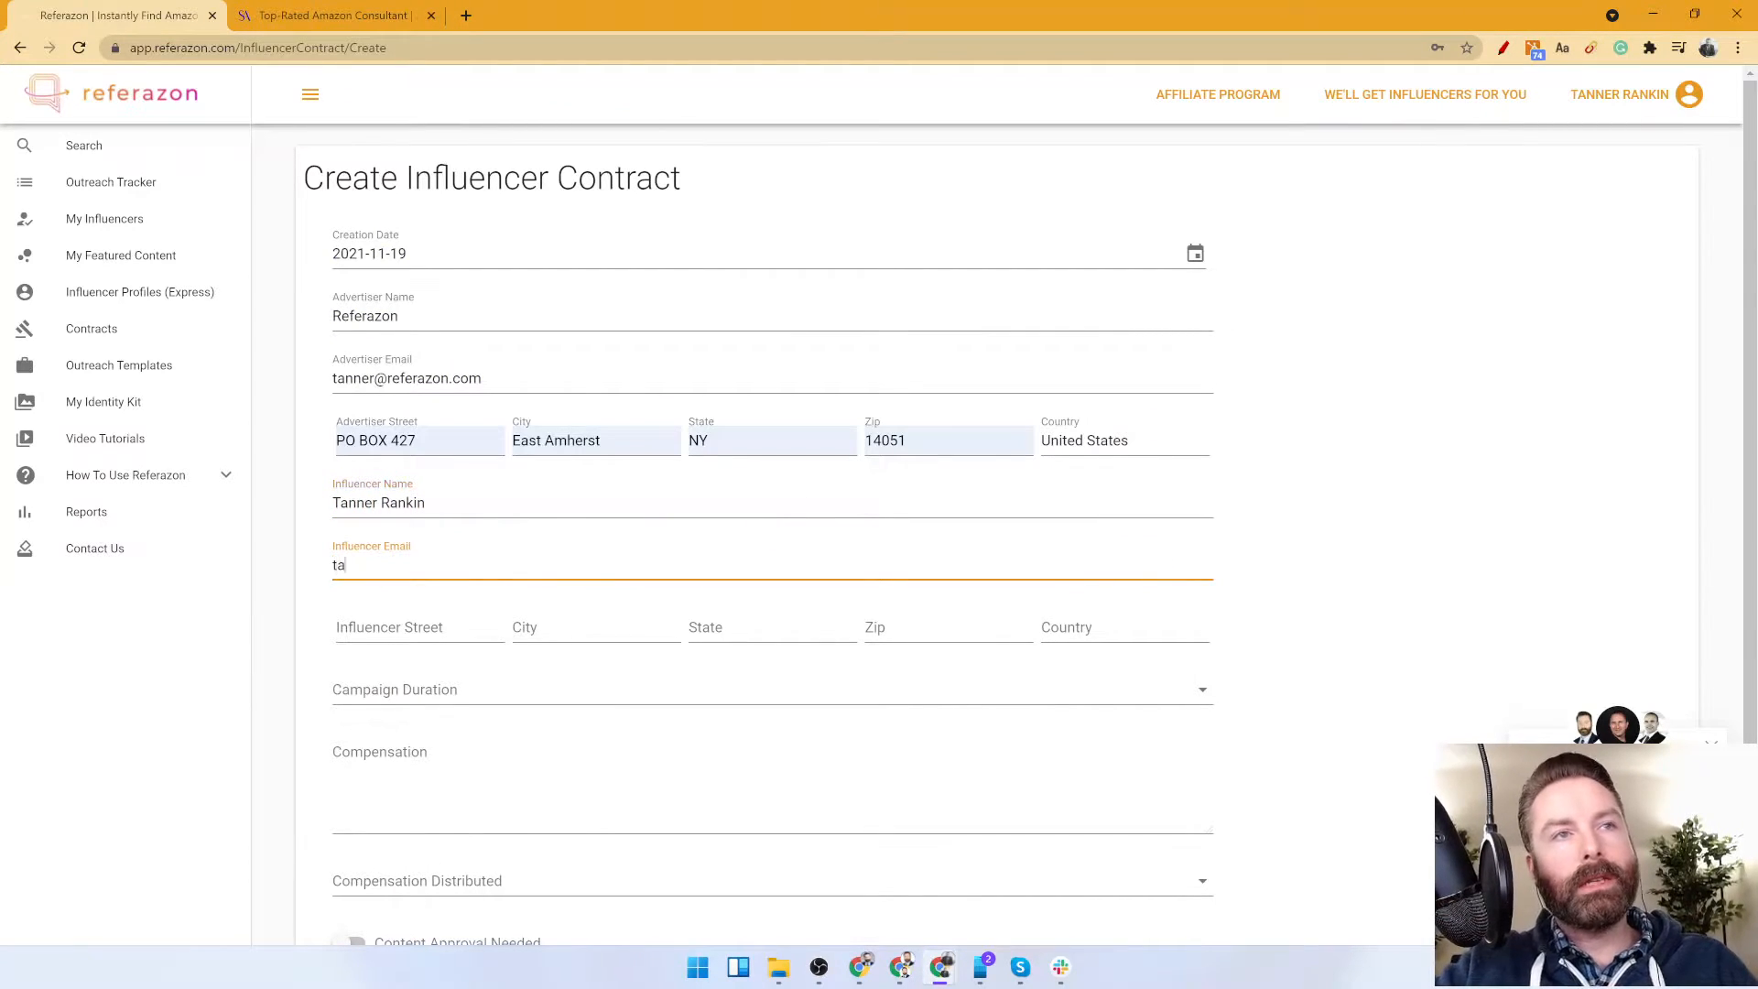
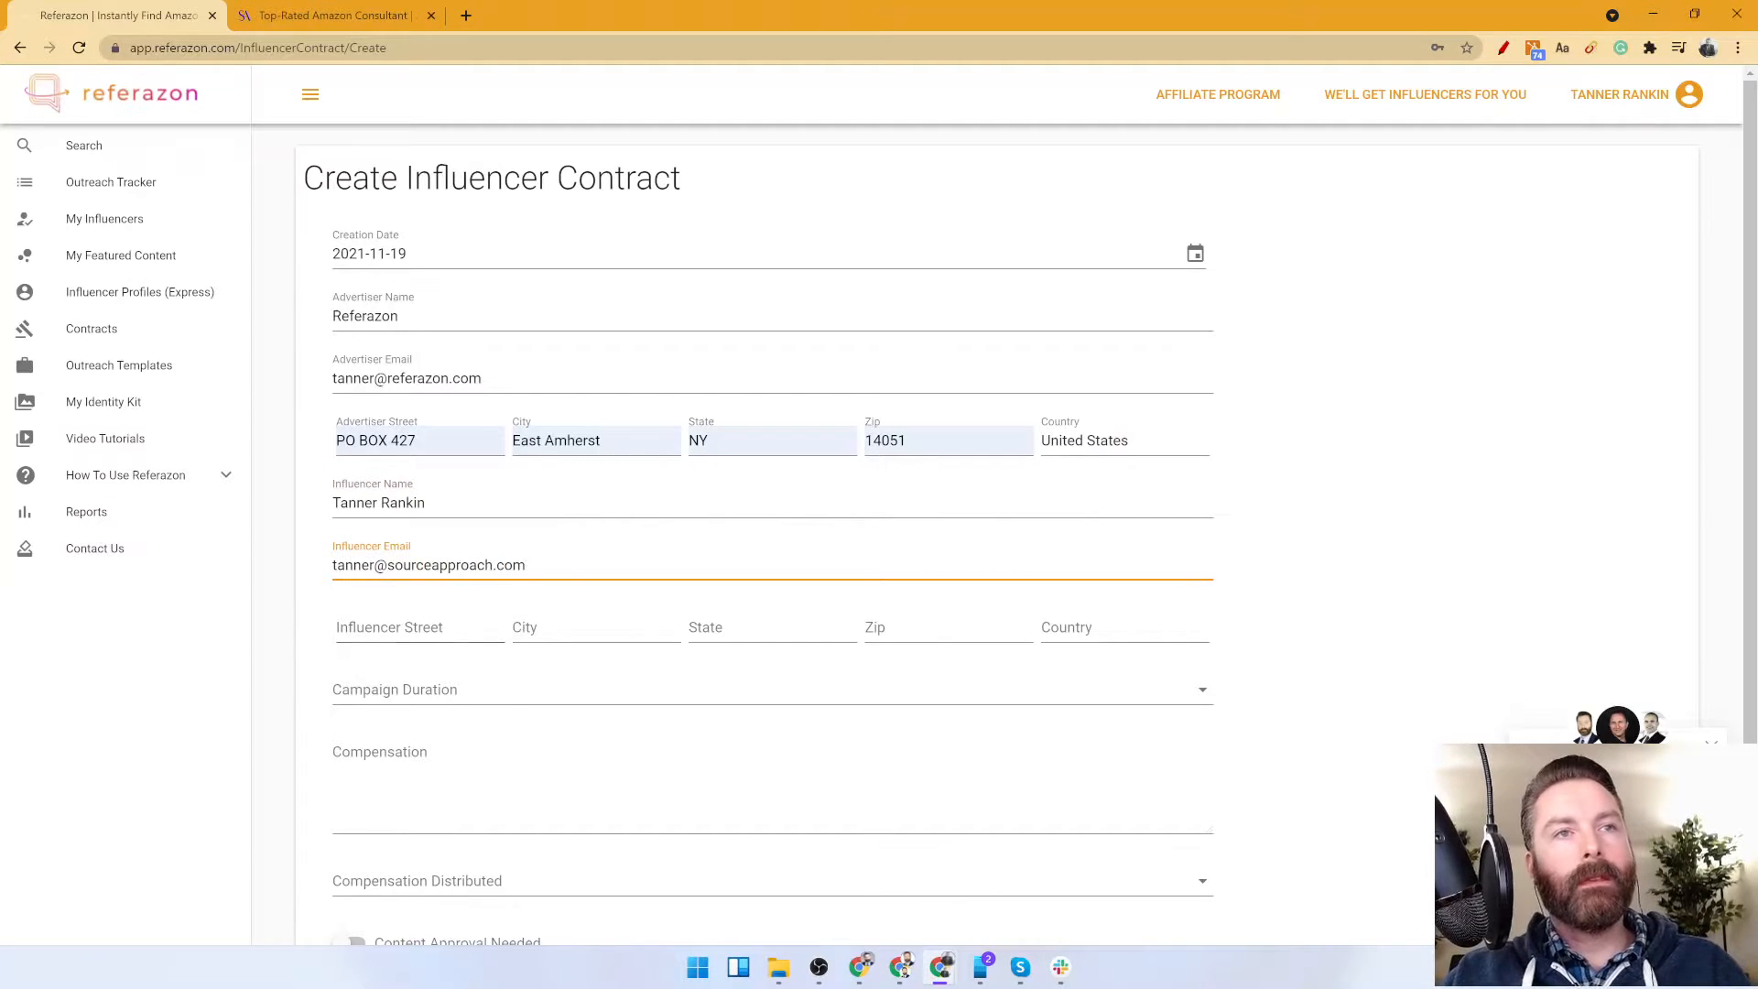
Fill in the influencer's postal address from the saved autofill entry and set the country to United States.
{"action": "left_click", "coordinate": [396, 628]}
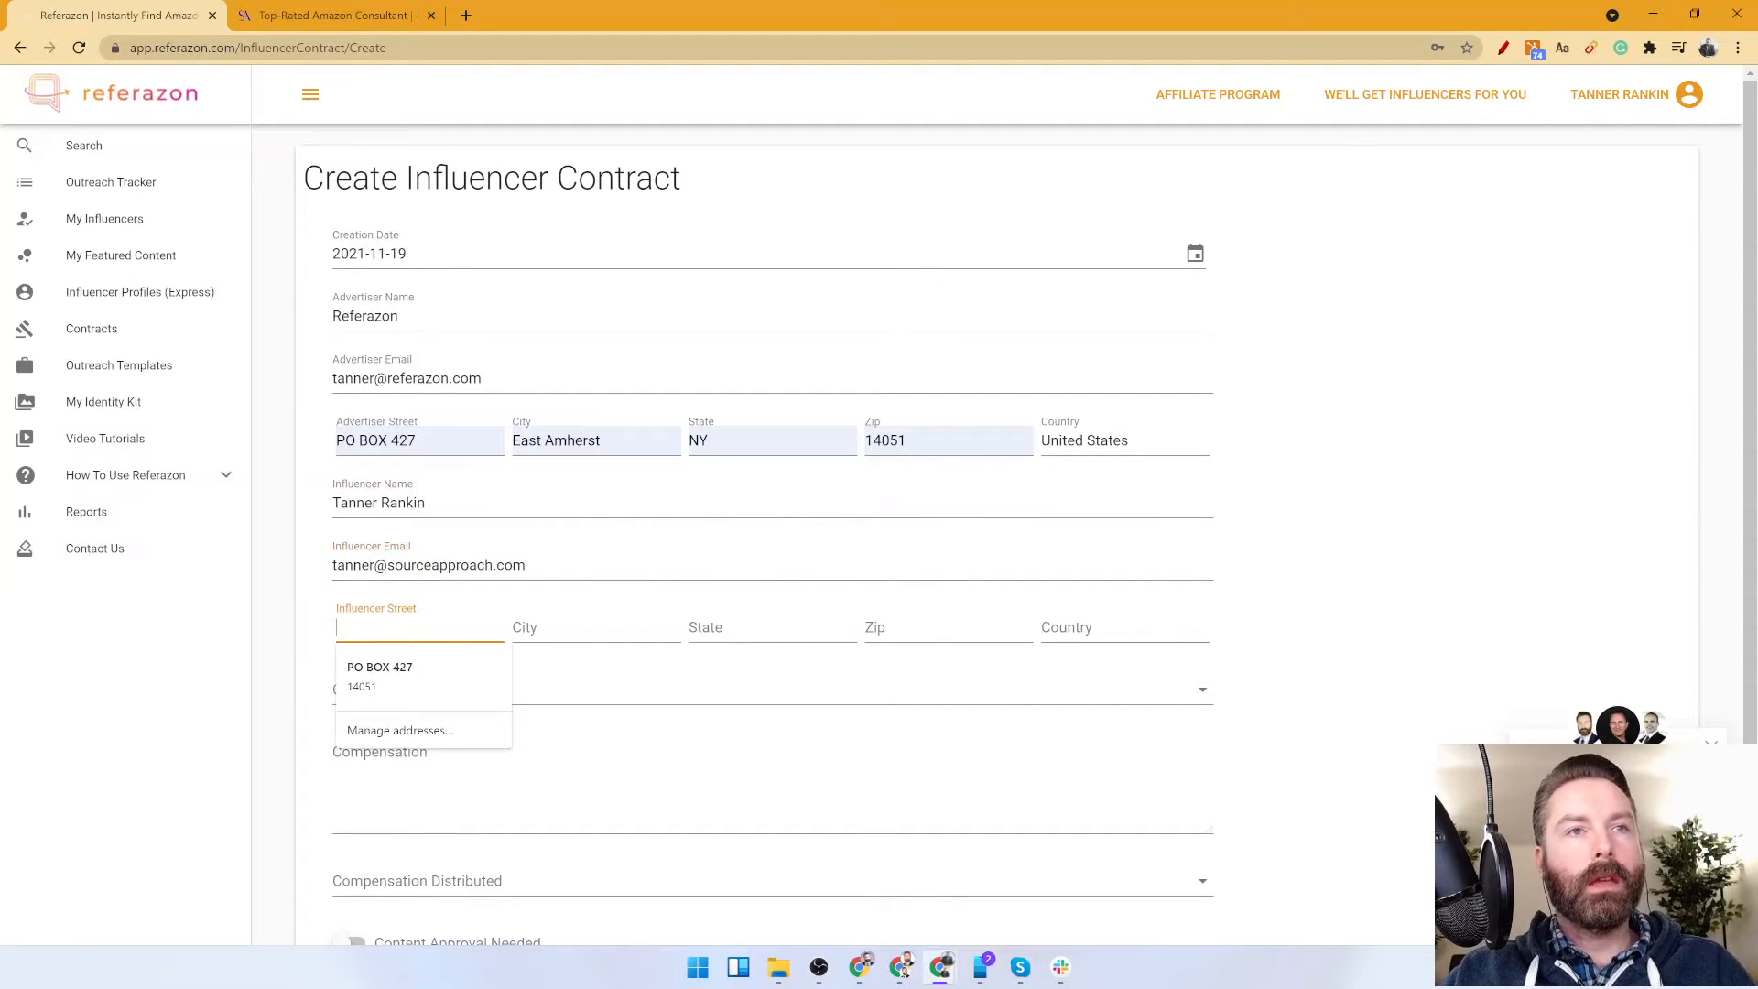
{"action": "left_click", "coordinate": [399, 669]}
{"action": "left_click", "coordinate": [1089, 629]}
{"action": "type", "text": "United States"}
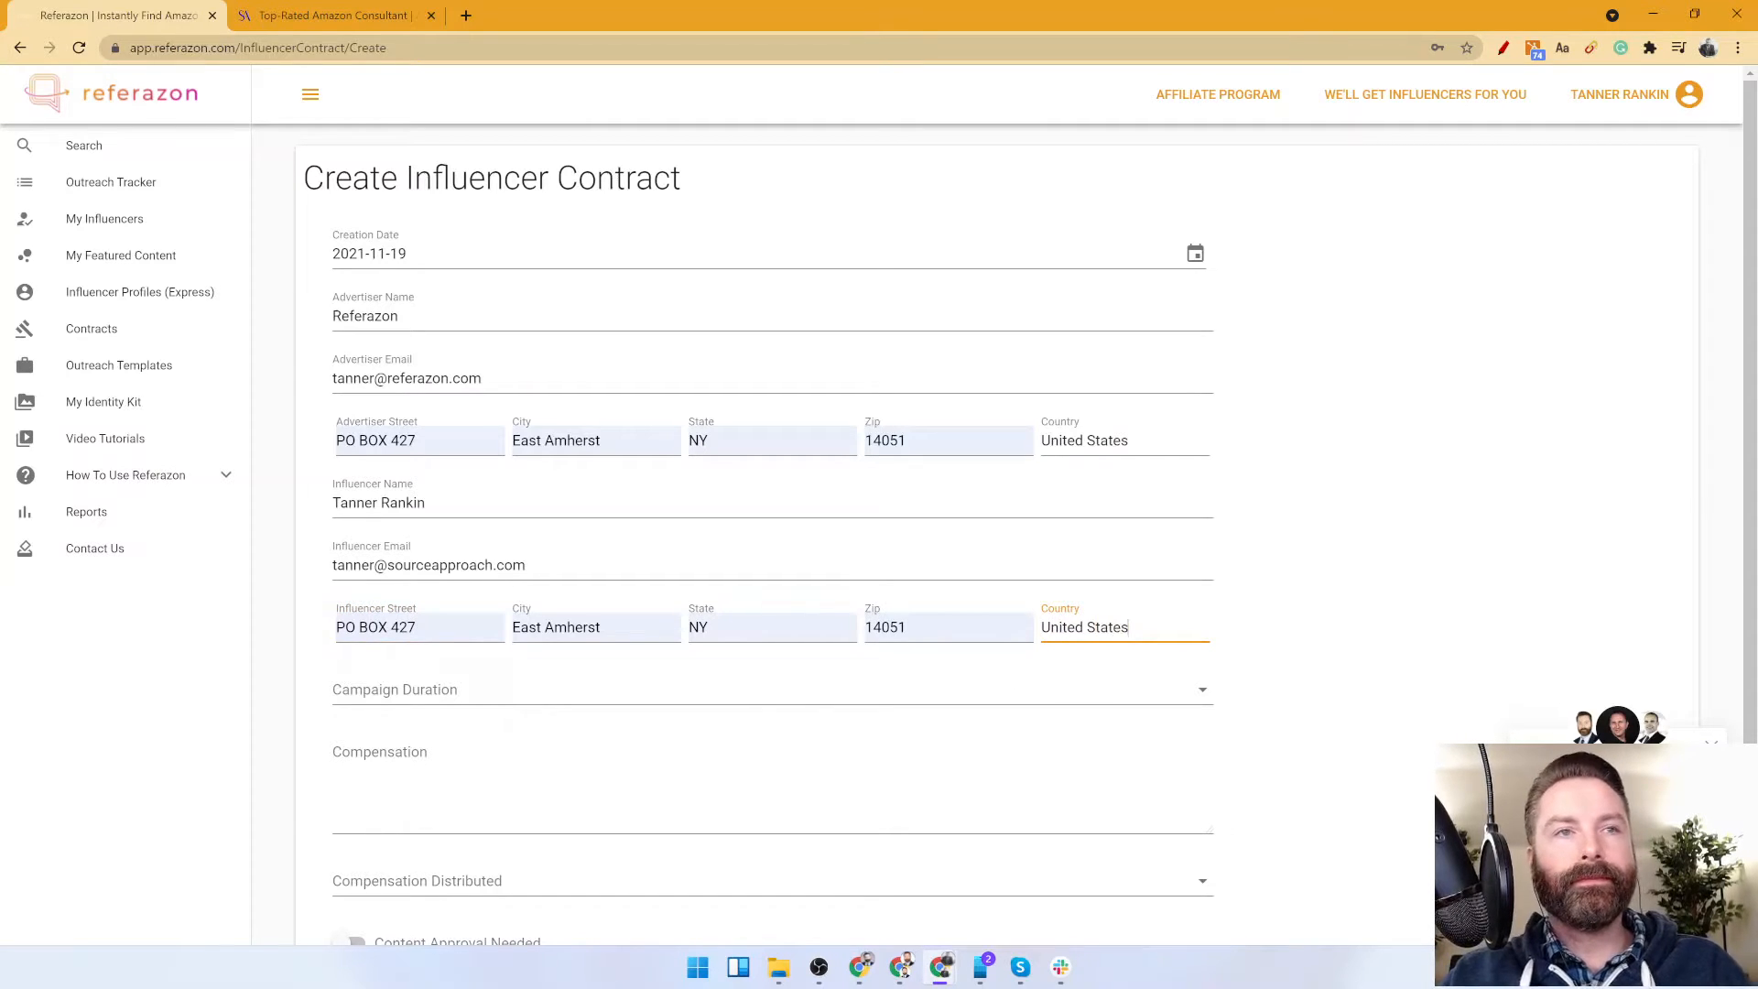
Set the campaign duration to Limited and view the date fields it adds.
{"action": "left_click", "coordinate": [463, 710]}
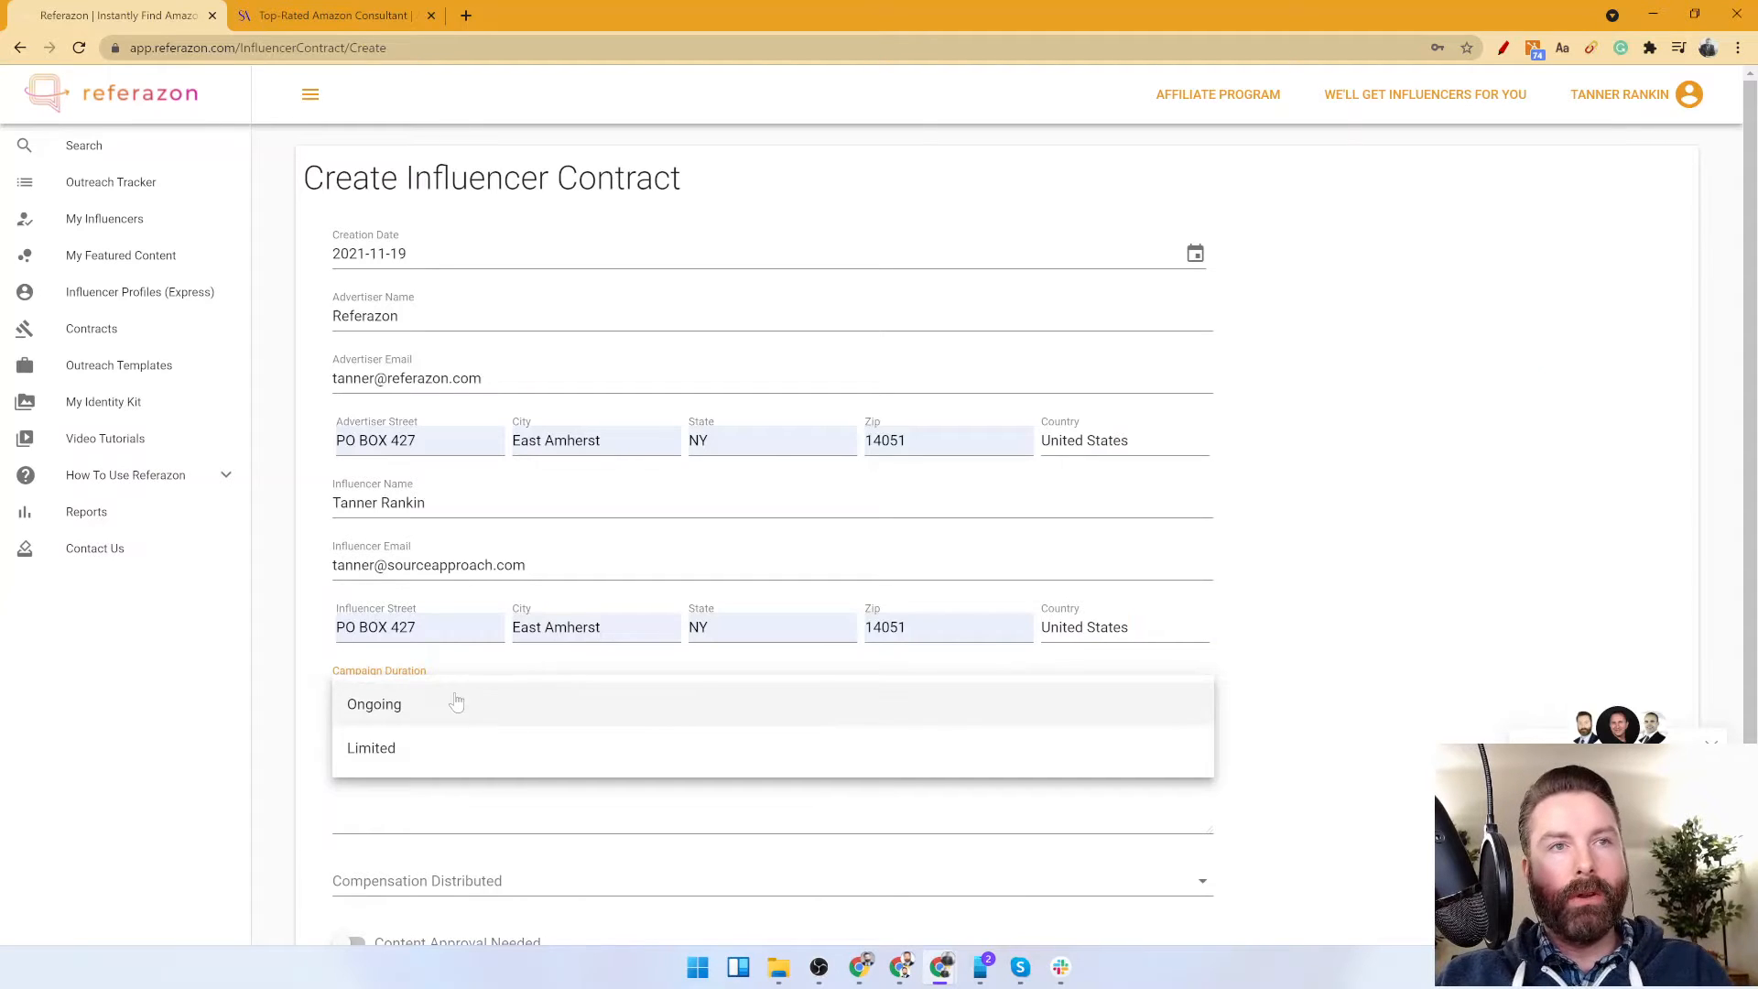
{"action": "left_click", "coordinate": [382, 751]}
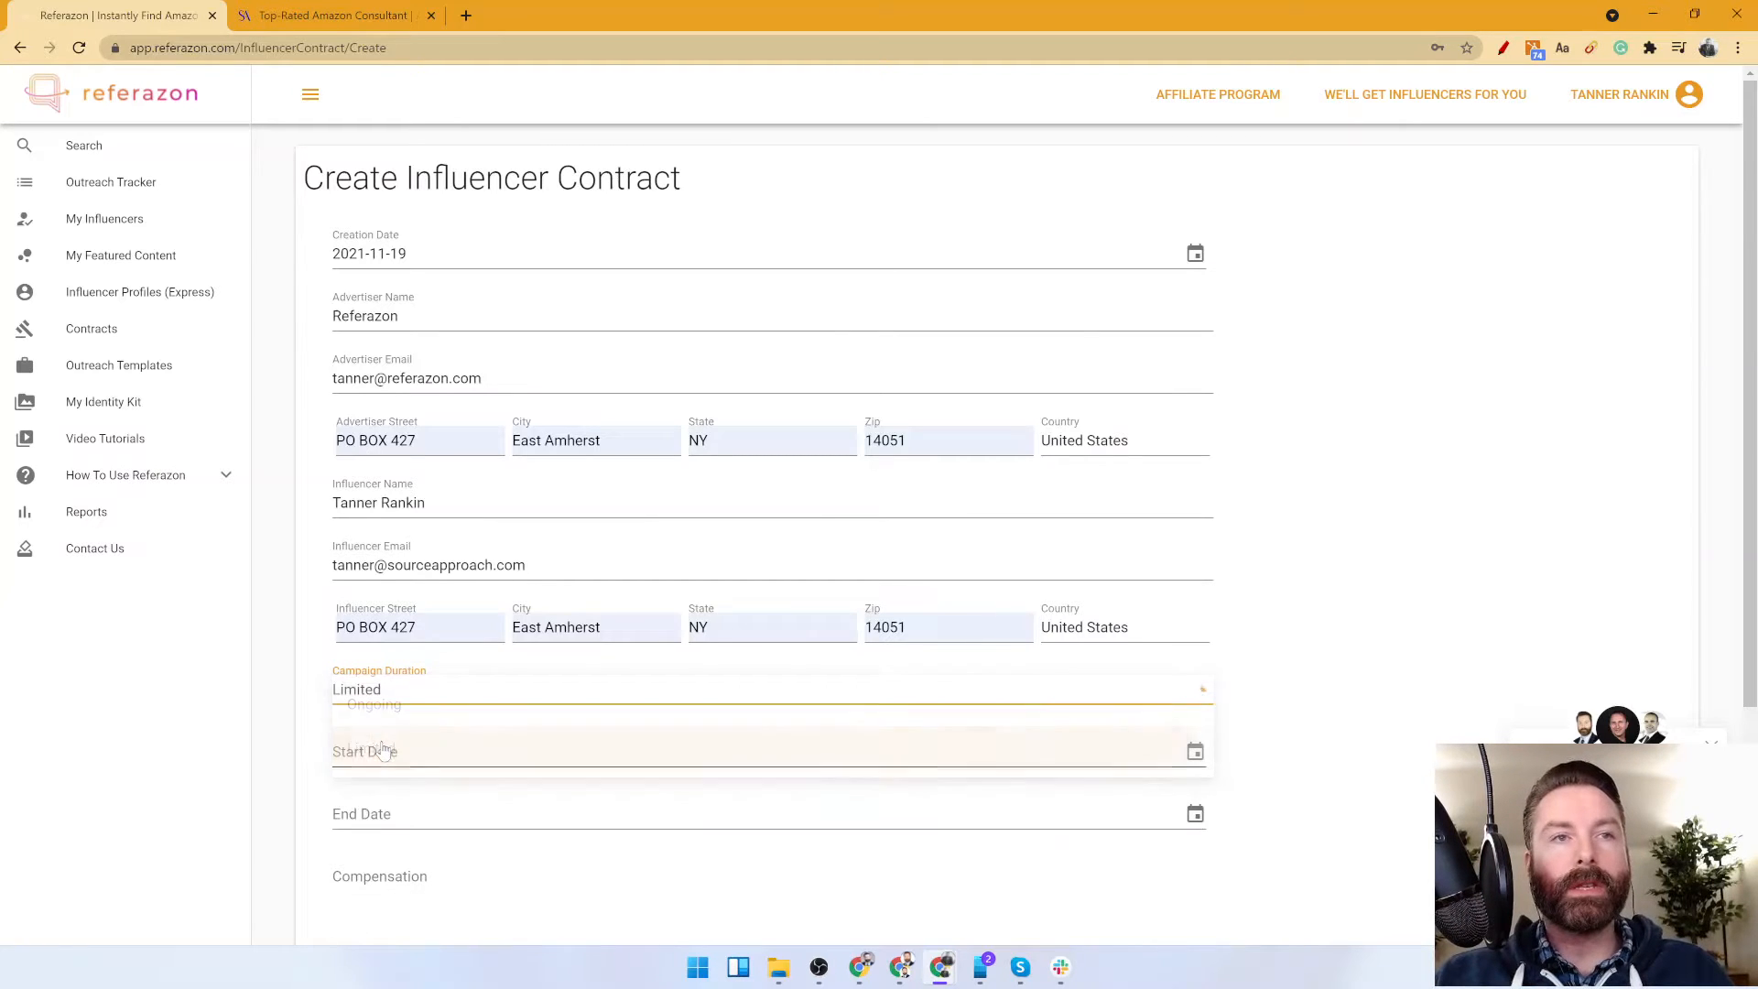
{"action": "scroll", "coordinate": [357, 678], "scroll_direction": "down", "scroll_amount": 1}
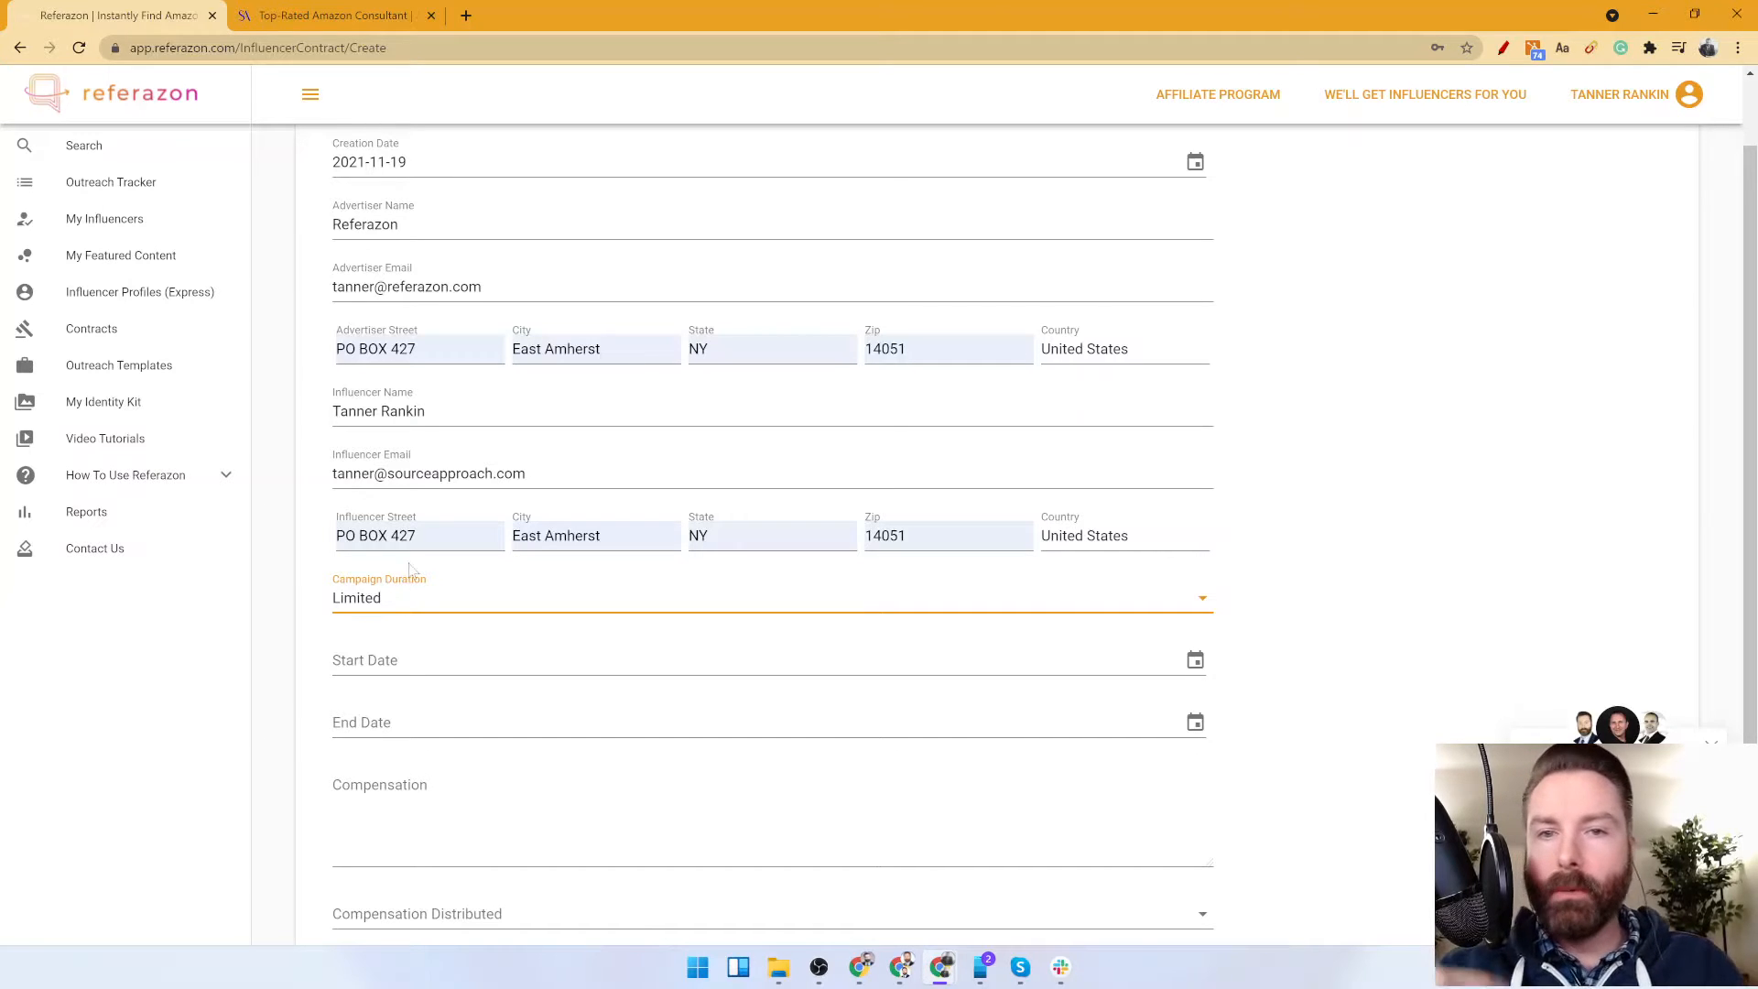
Set the campaign duration to Ongoing.
{"action": "left_click", "coordinate": [390, 611]}
{"action": "left_click", "coordinate": [390, 614]}
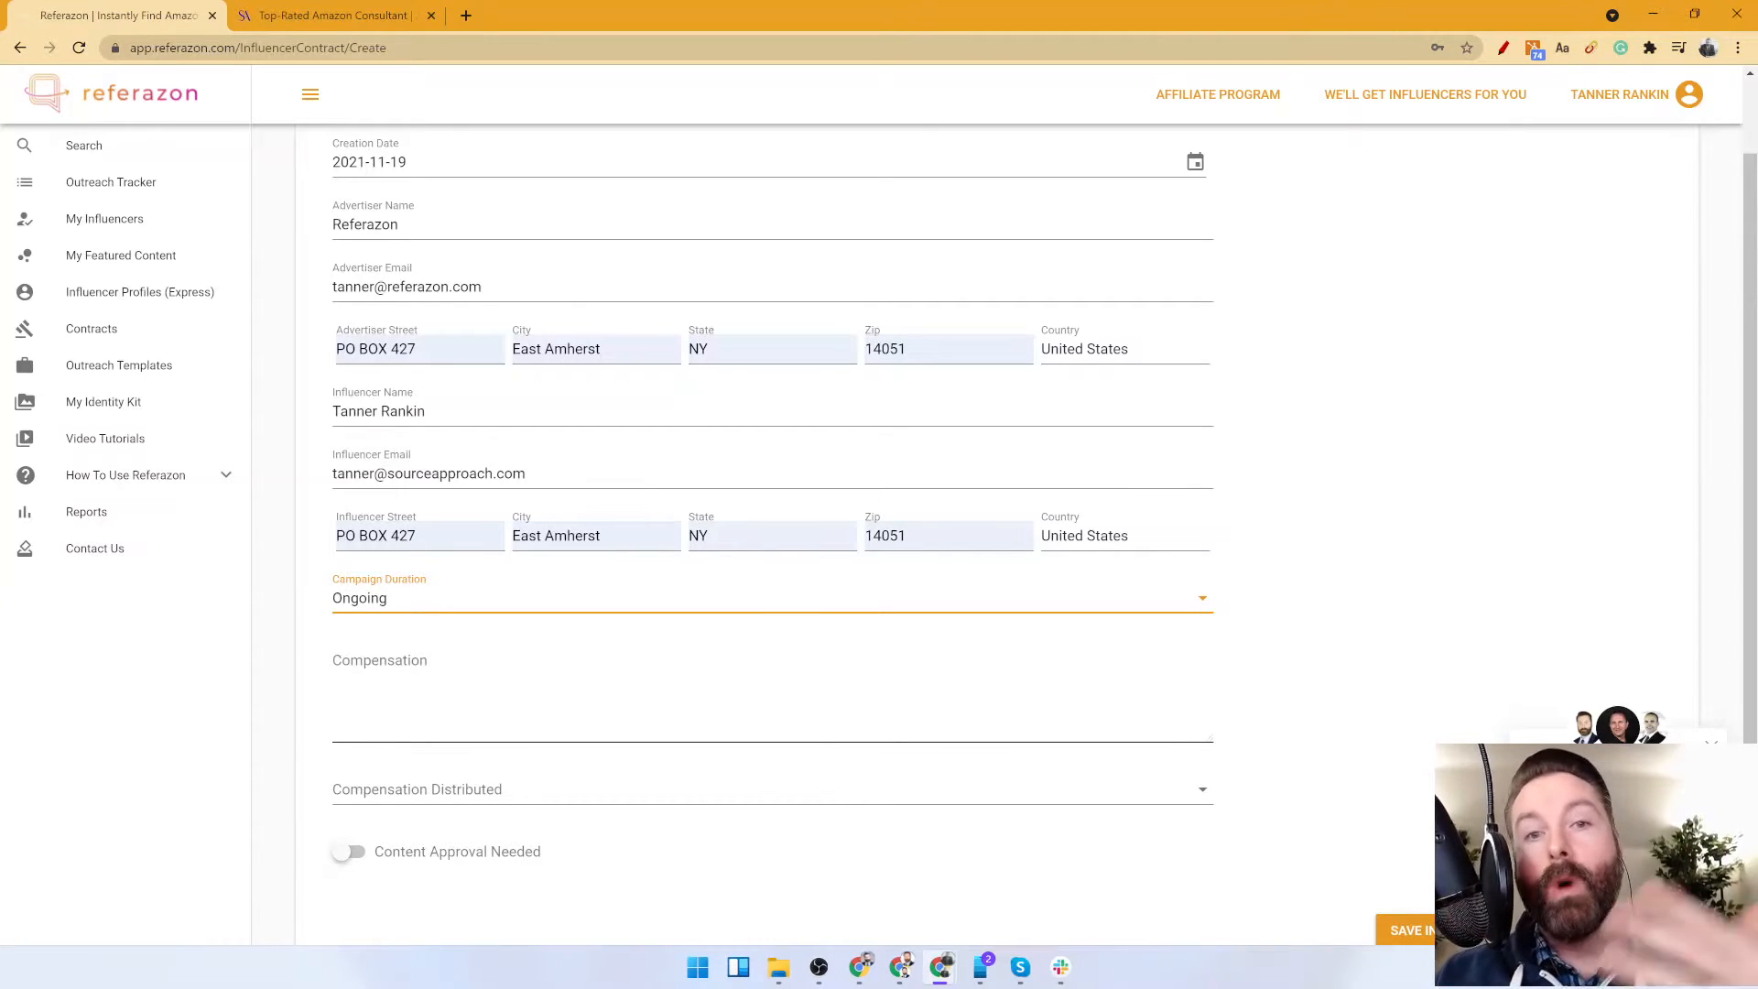
{"action": "scroll", "coordinate": [459, 677], "scroll_direction": "down", "scroll_amount": 1}
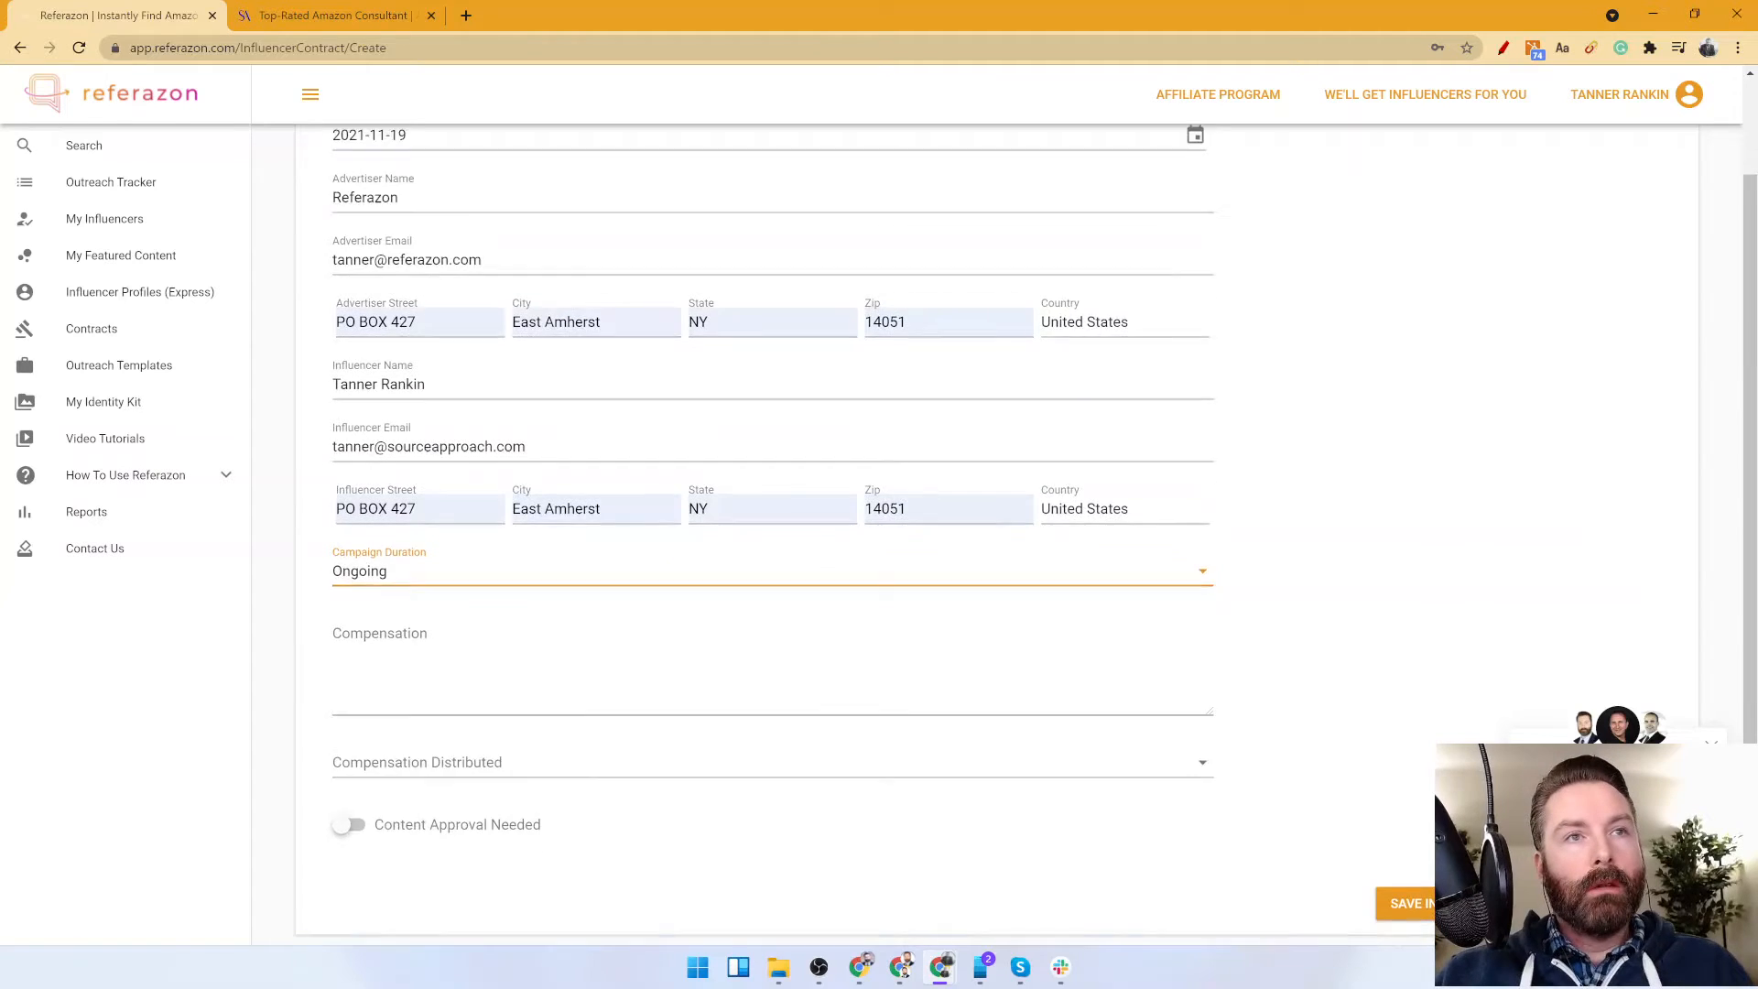
{"action": "left_click", "coordinate": [459, 600]}
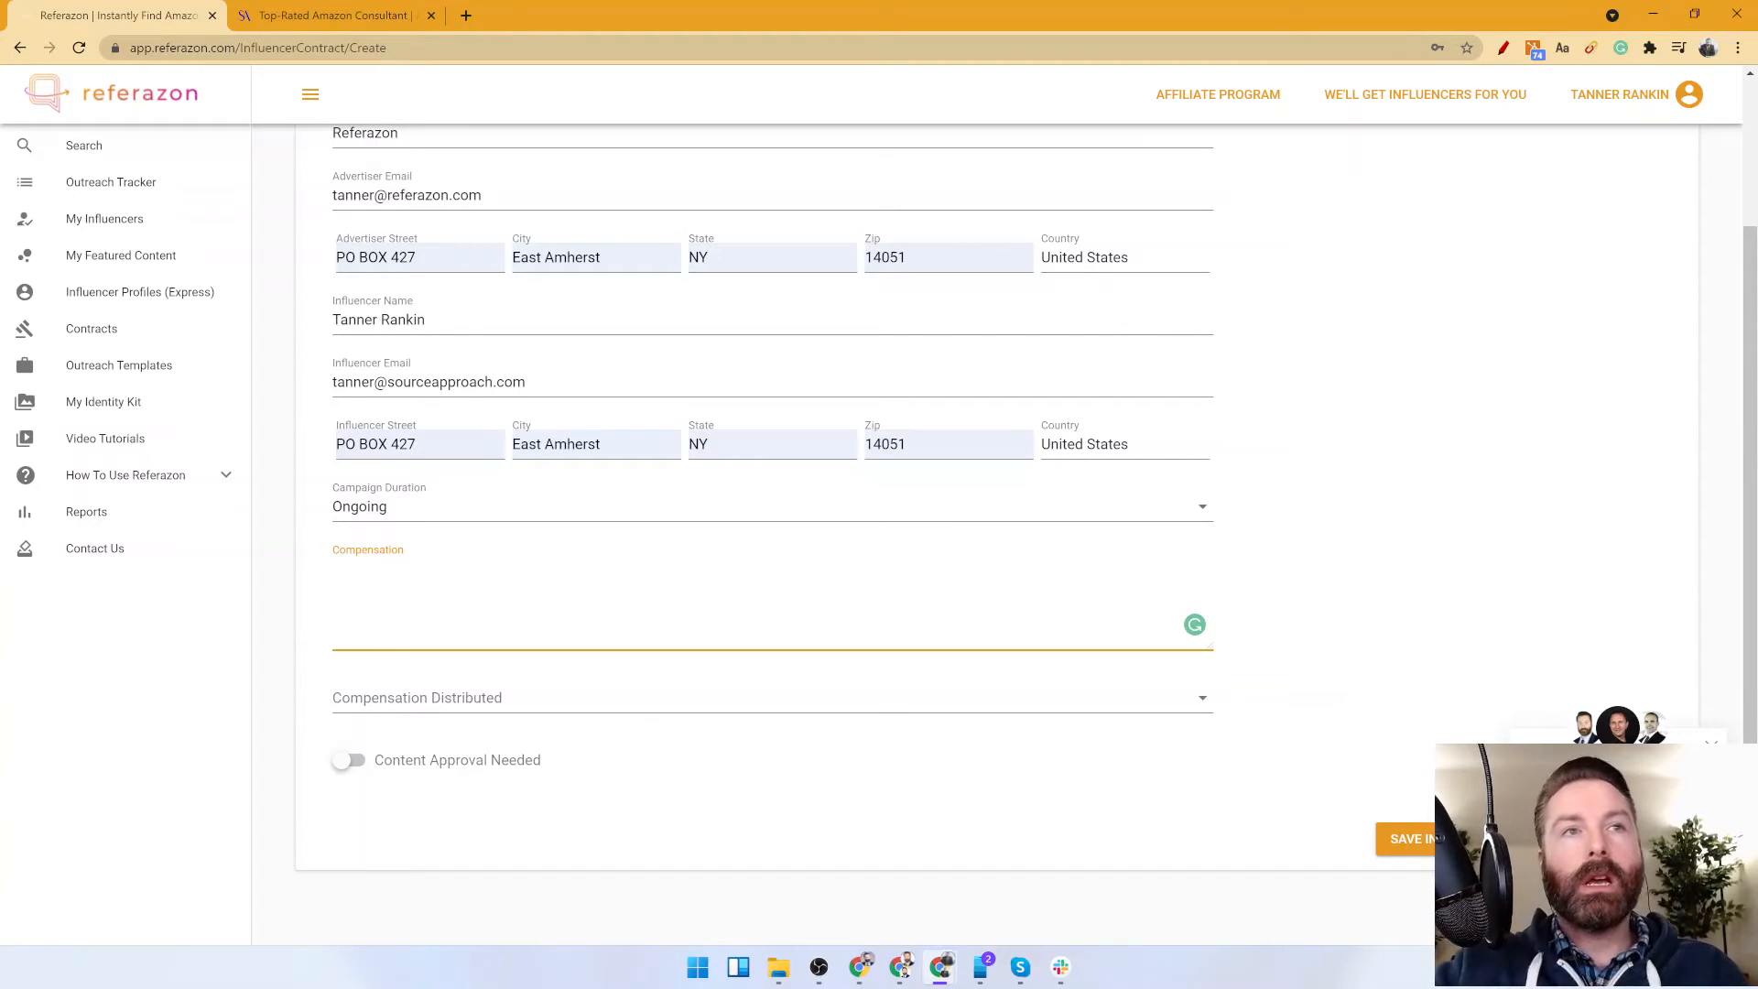
{"action": "type", "text": "ree Prod"}
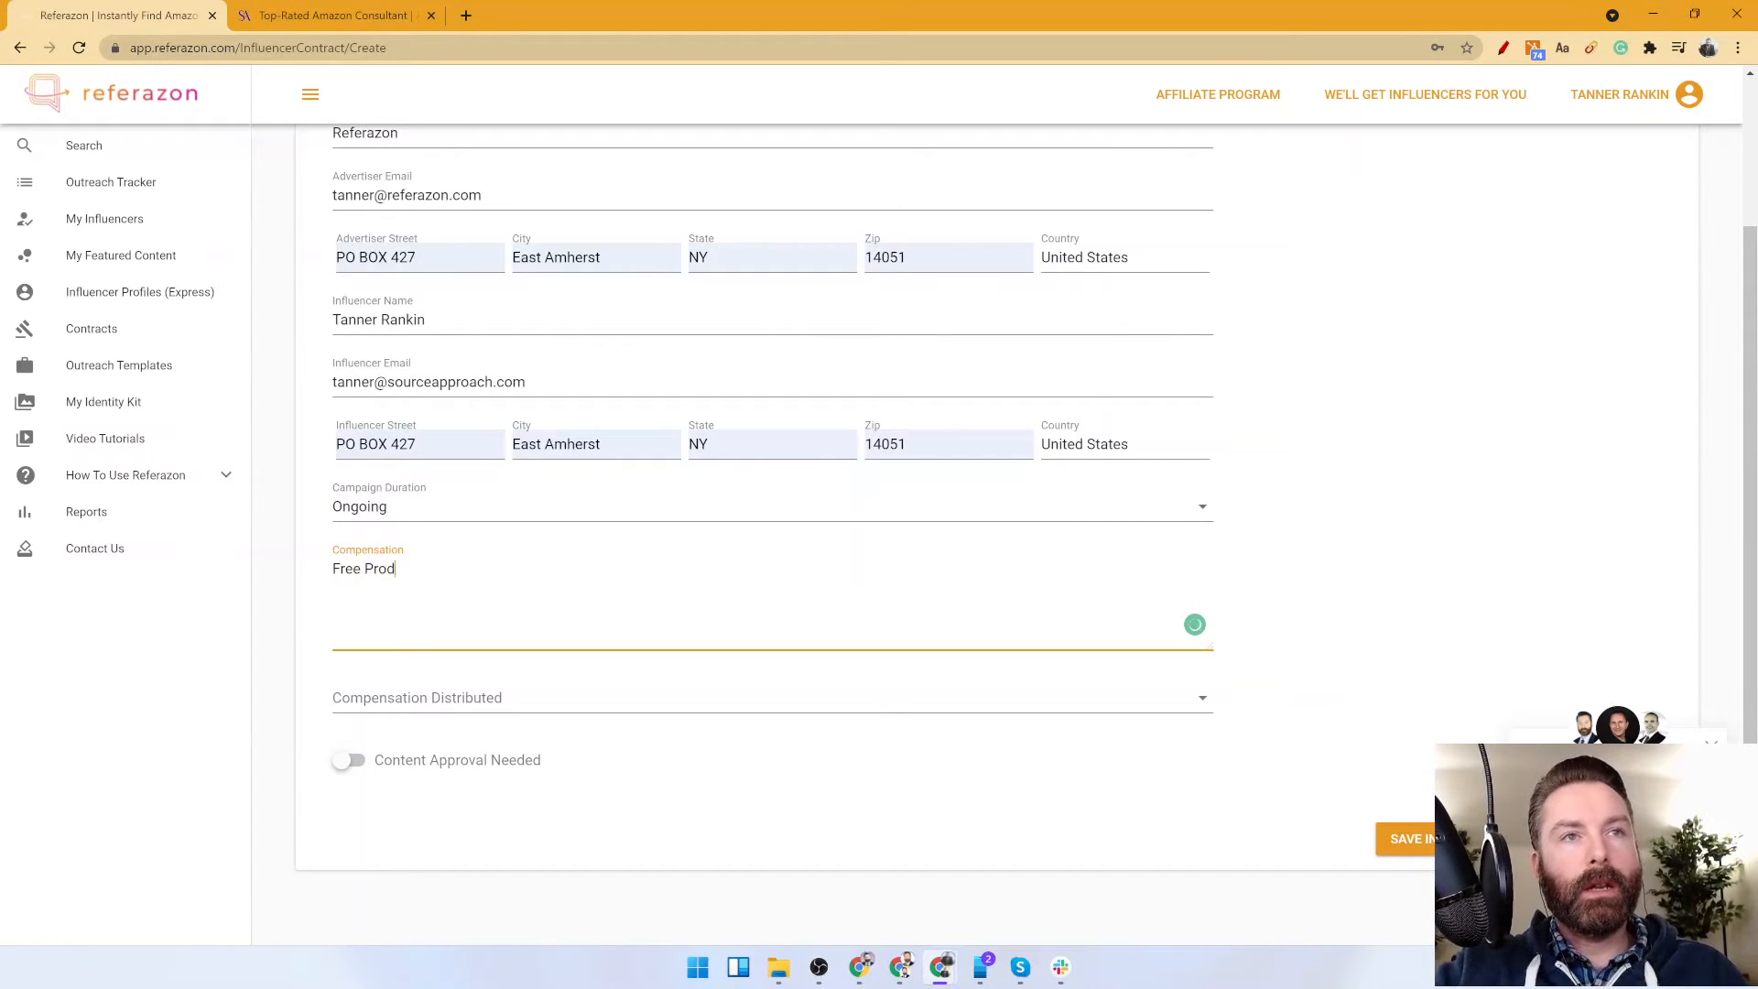
{"action": "type", "text": "uct in exhcange for a revi"}
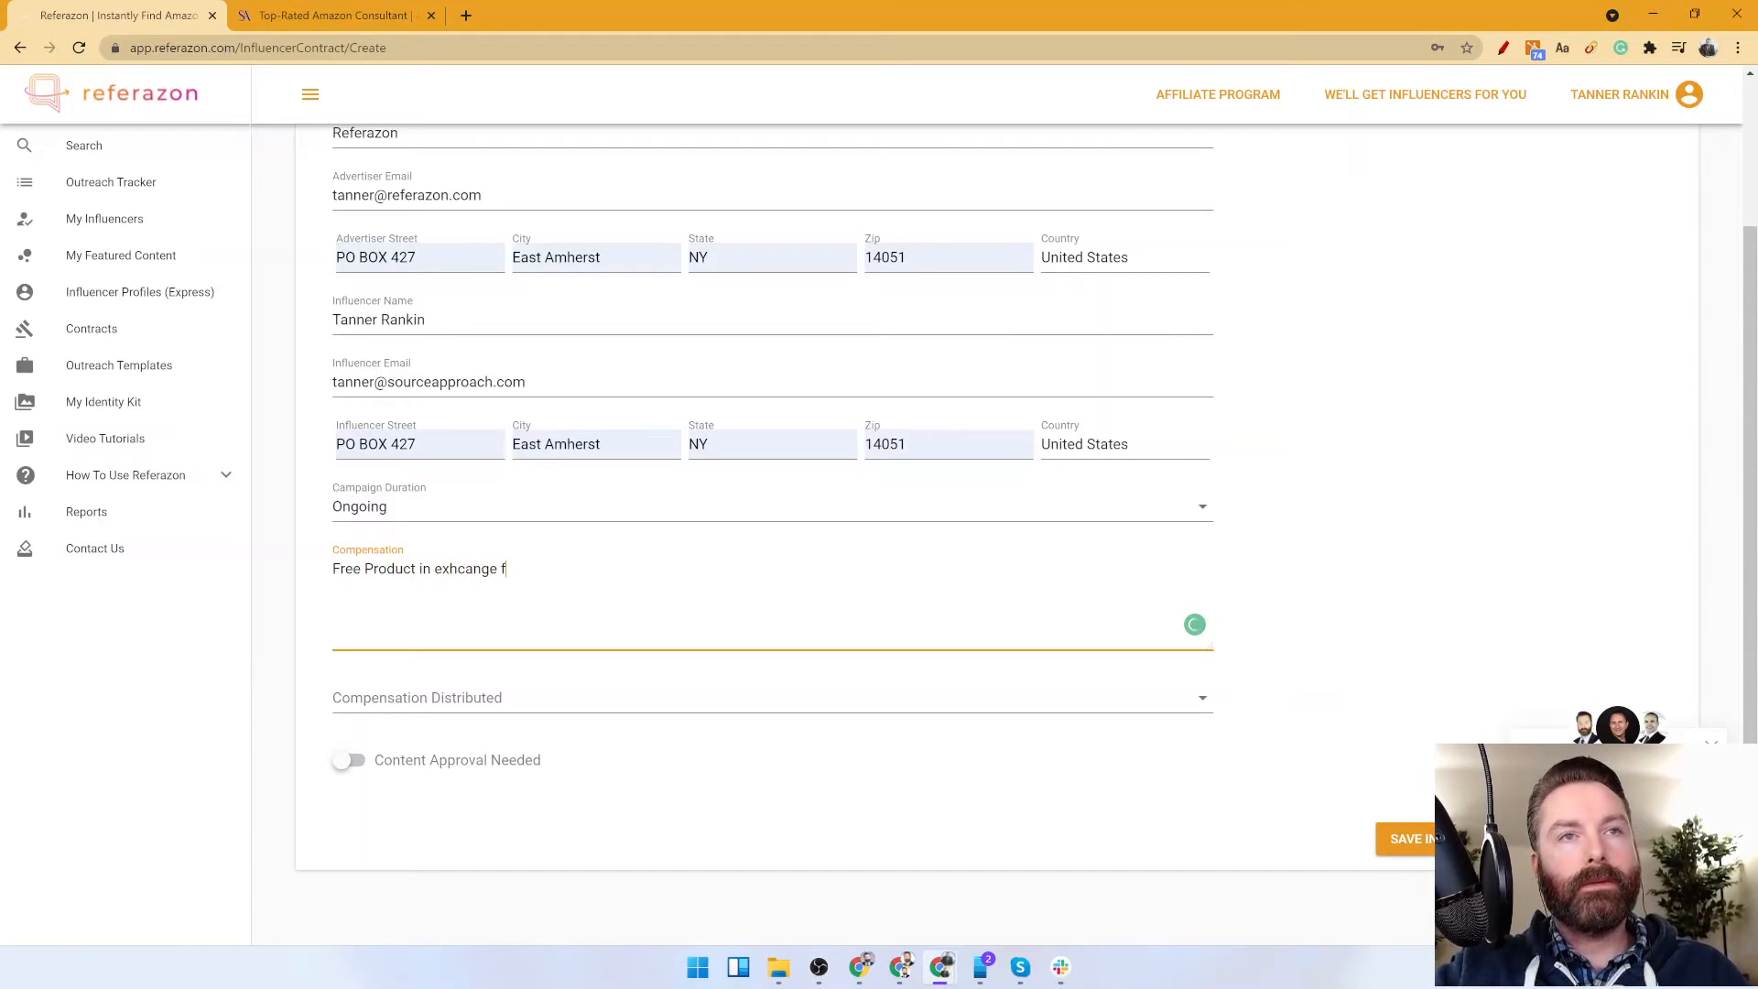
{"action": "key", "text": "ctrl+BackSpace"}
{"action": "key", "text": "ctrl+BackSpace"}
{"action": "key", "text": "ctrl+BackSpace"}
{"action": "key", "text": "ctrl+BackSpace"}
{"action": "key", "text": "ctrl+BackSpace"}
{"action": "key", "text": "ctrl+BackSpace"}
{"action": "key", "text": "ctrl+BackSpace"}
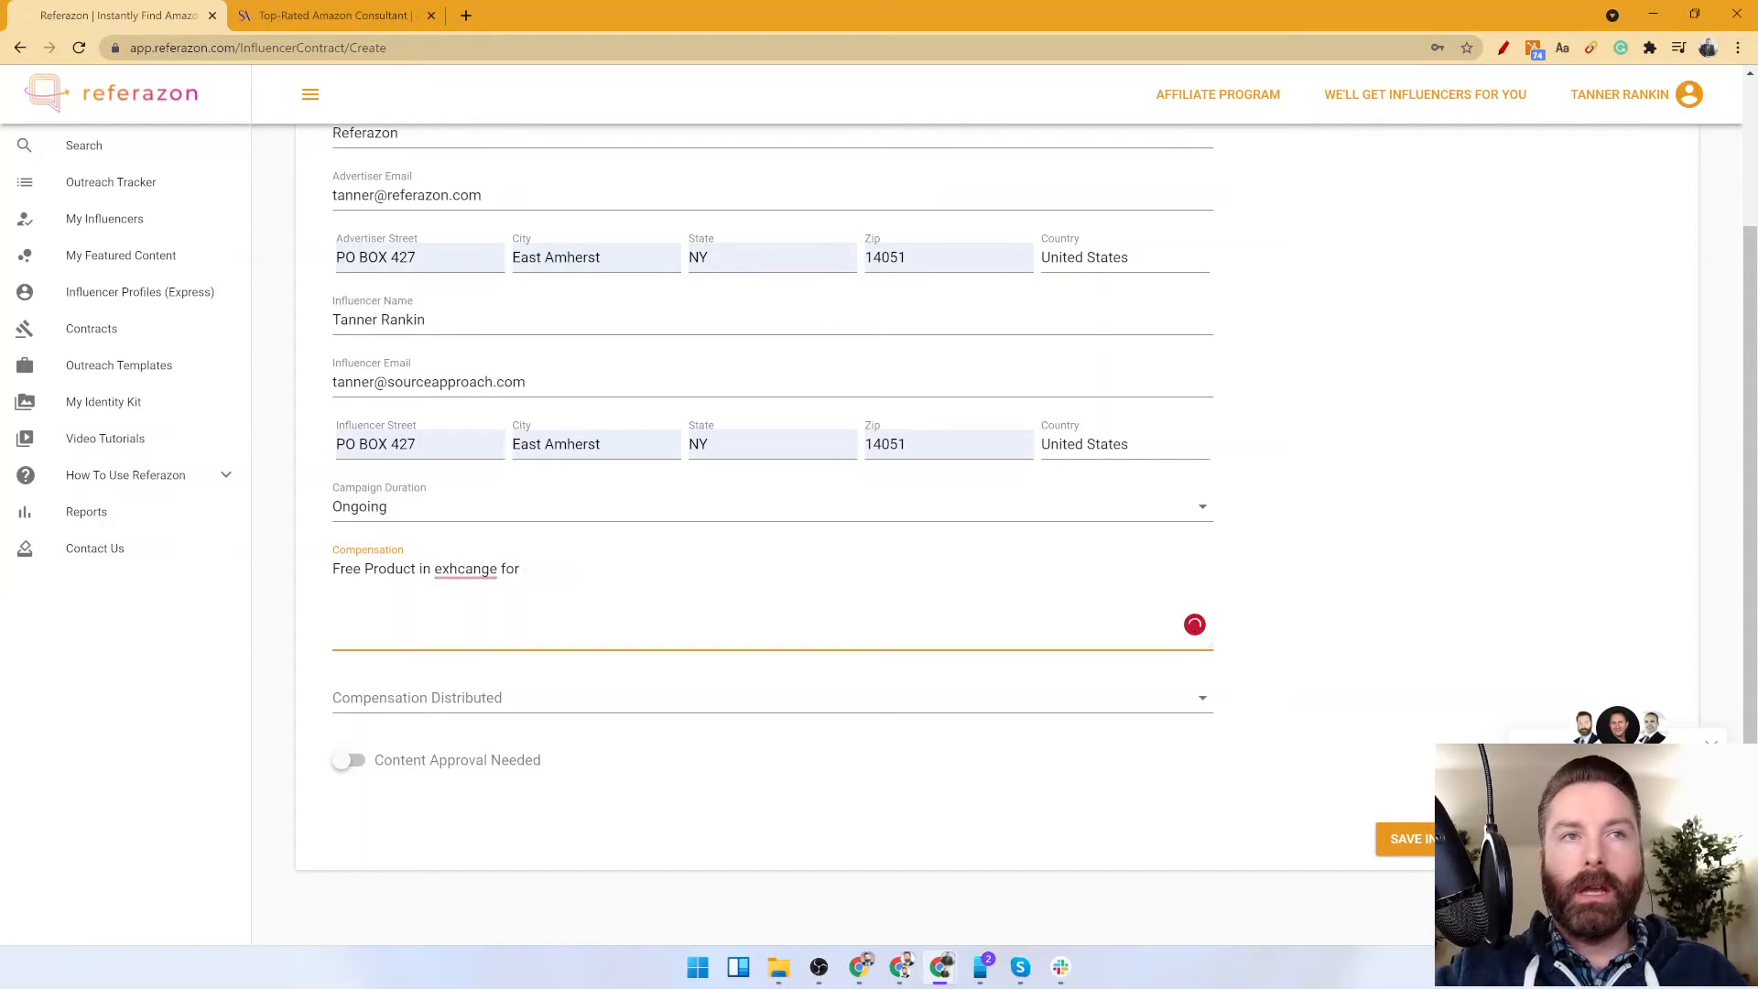
Enter $500 as the compensation and set its distribution to Other, specified as "Half up front, half after completion.".
{"action": "type", "text": "$500"}
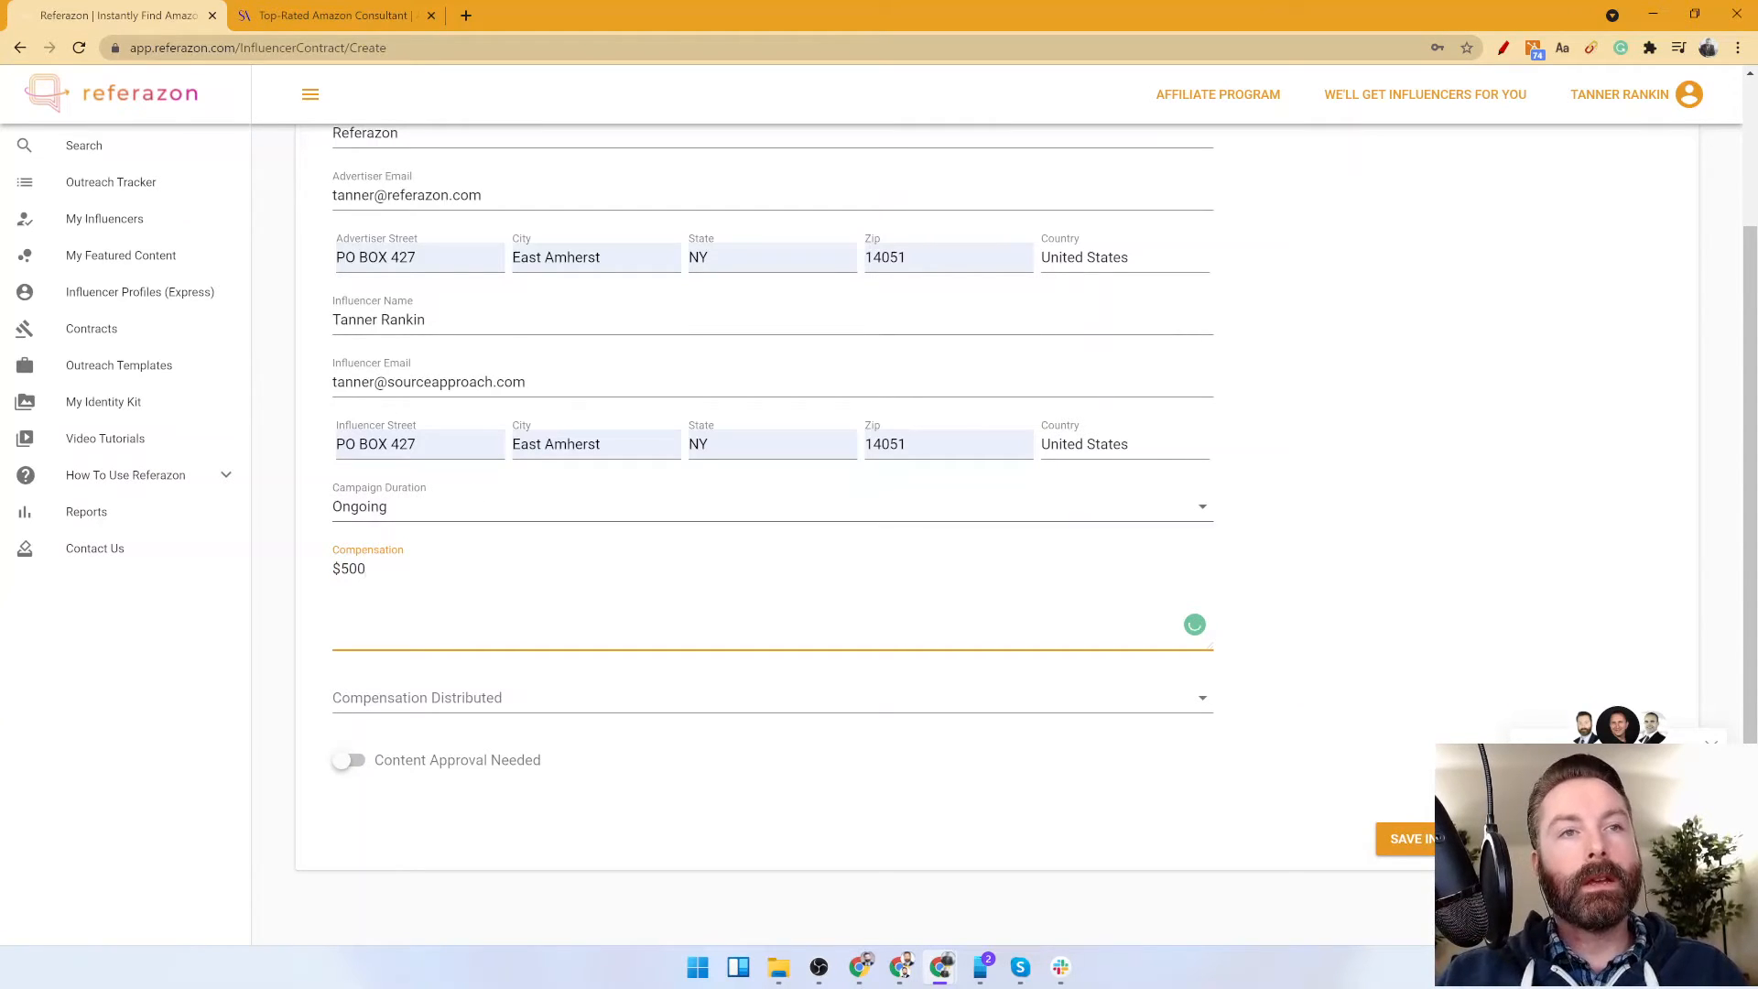
{"action": "left_click", "coordinate": [465, 710]}
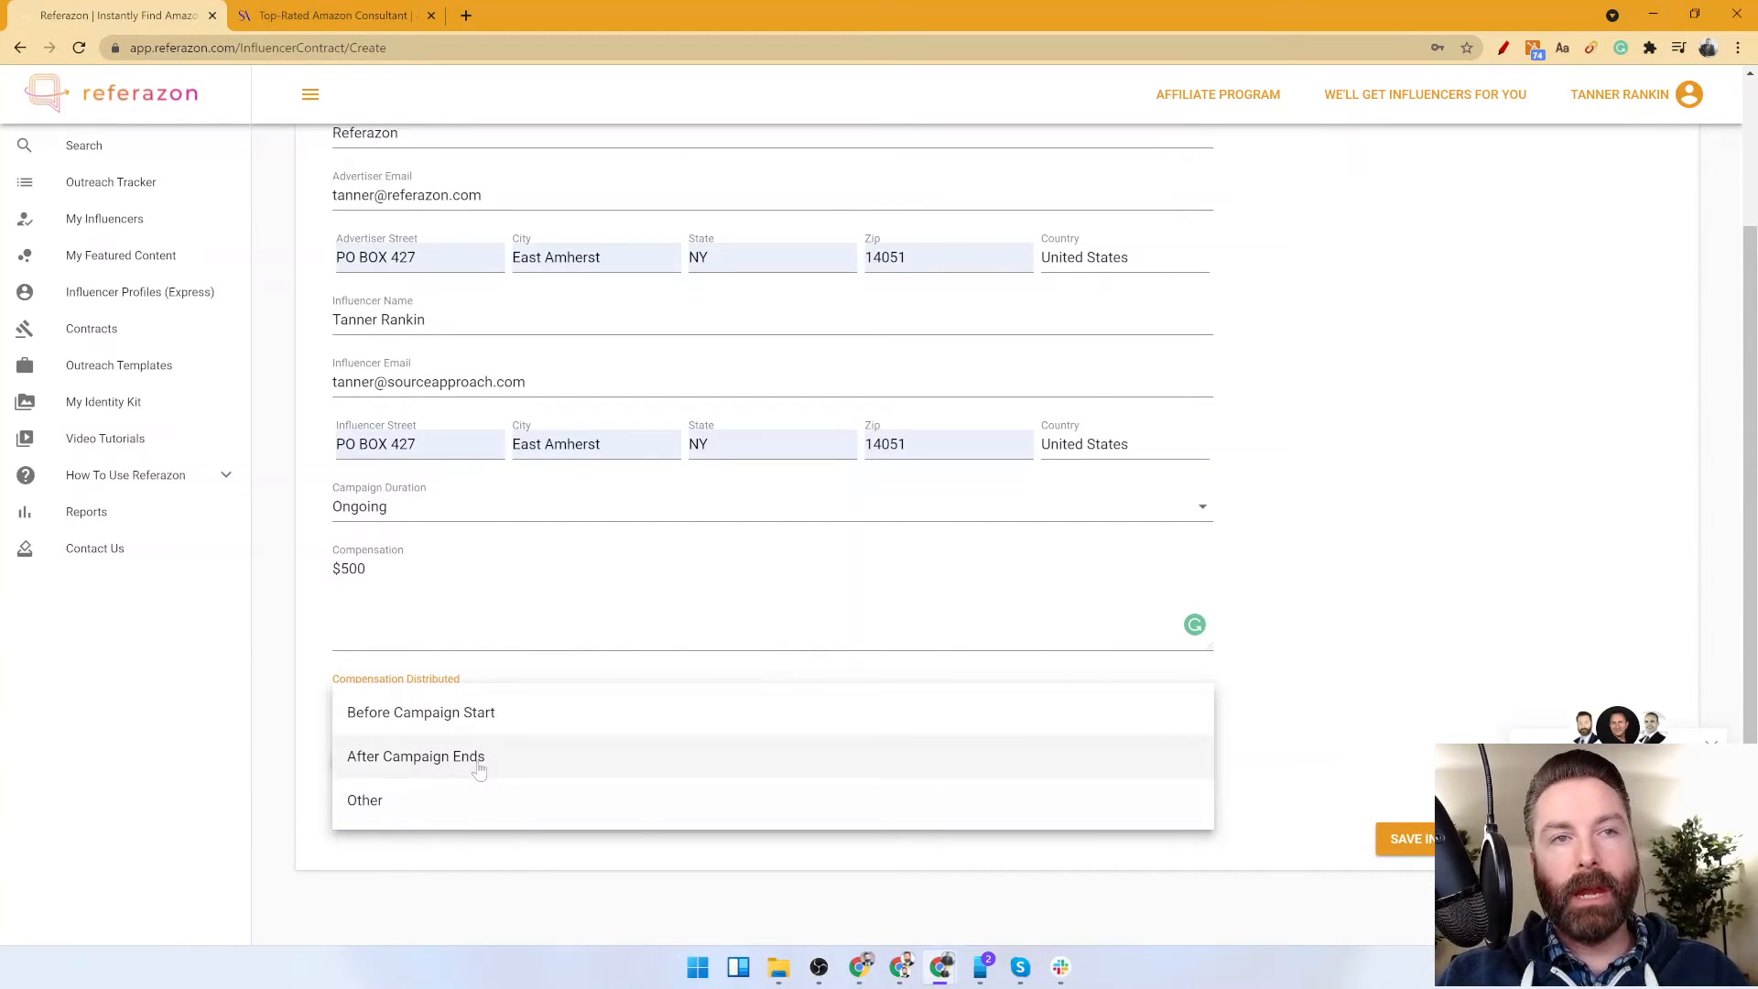
{"action": "left_click", "coordinate": [386, 799]}
{"action": "left_click", "coordinate": [386, 760]}
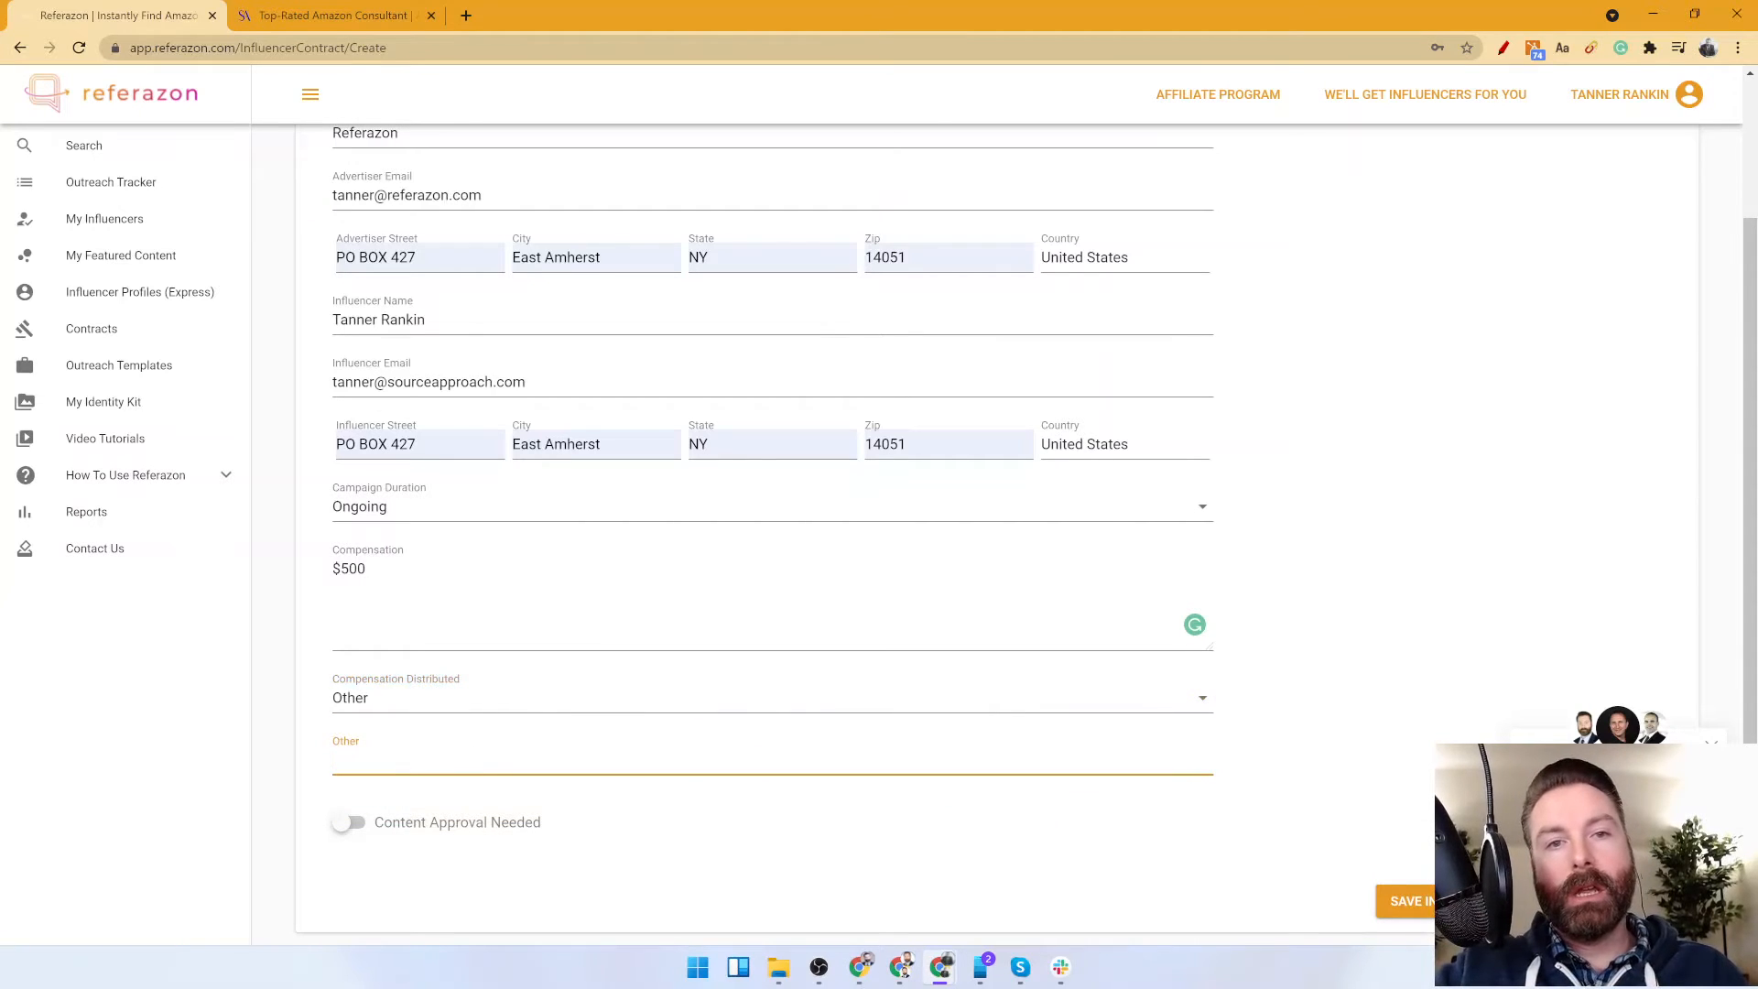
{"action": "type", "text": "Half up front, half after completion."}
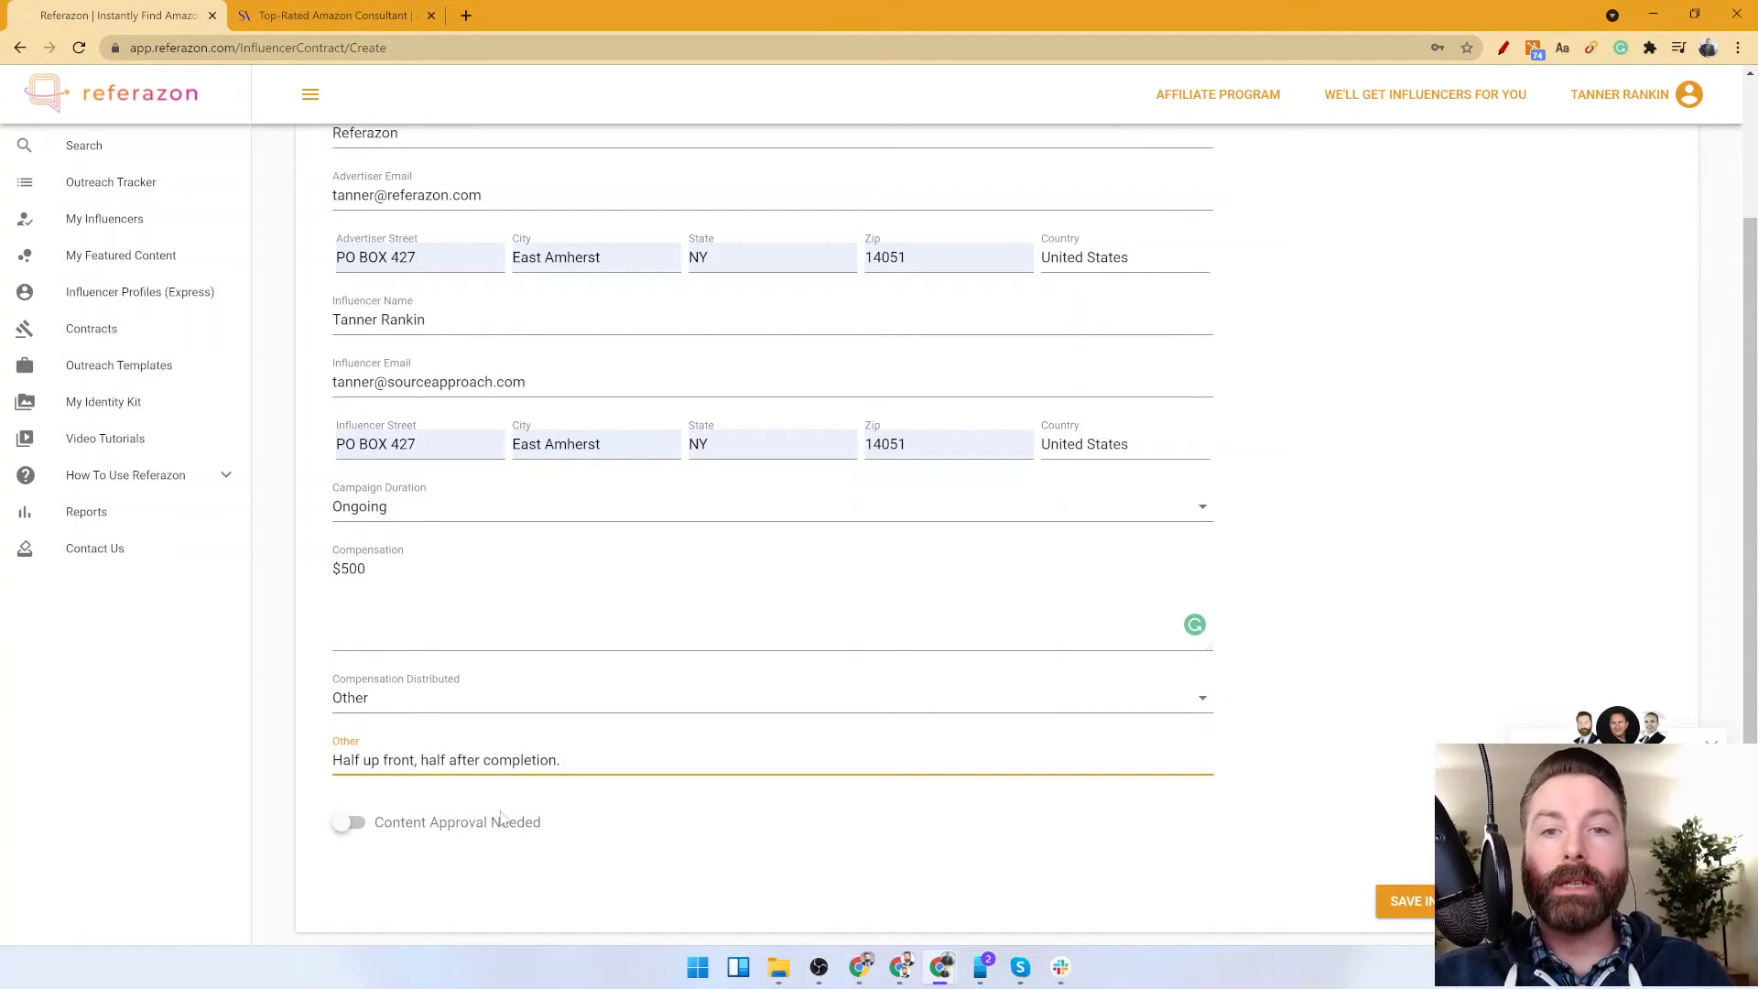
Turn on the content approval requirement and save the influencer contract.
{"action": "scroll", "coordinate": [506, 702], "scroll_direction": "down", "scroll_amount": 1}
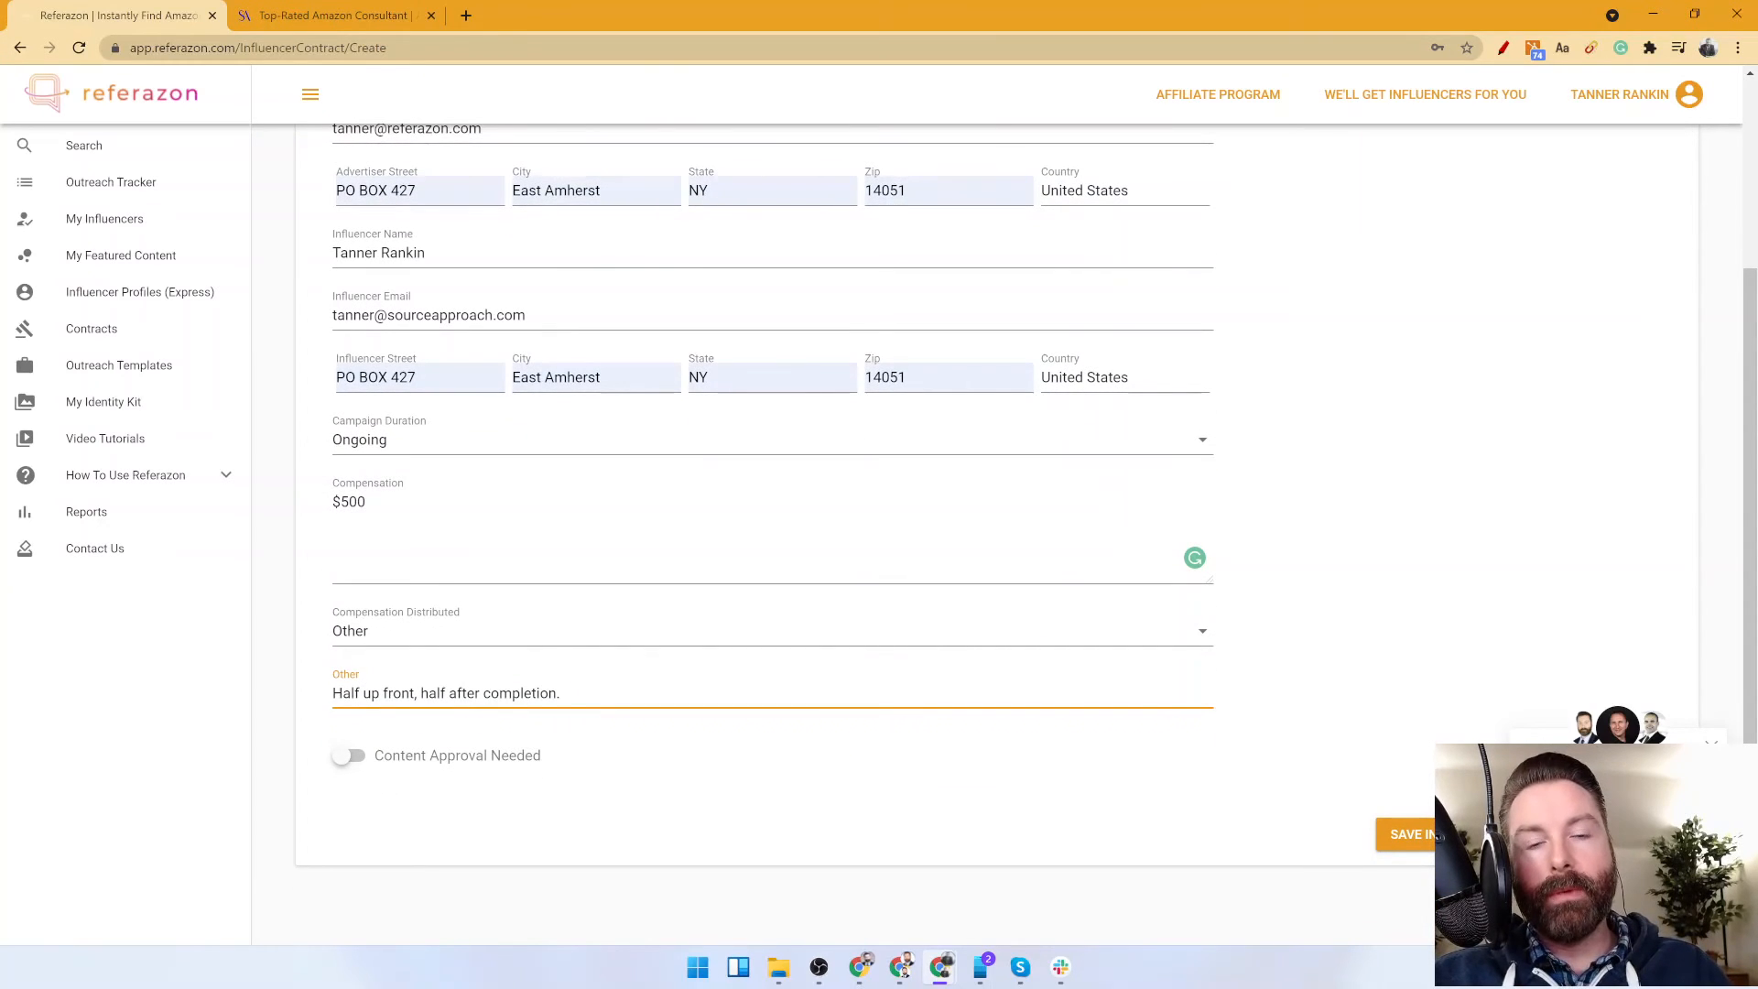
{"action": "left_click", "coordinate": [349, 756]}
{"action": "scroll", "coordinate": [505, 687], "scroll_direction": "up", "scroll_amount": 1}
{"action": "scroll", "coordinate": [505, 687], "scroll_direction": "down", "scroll_amount": 1}
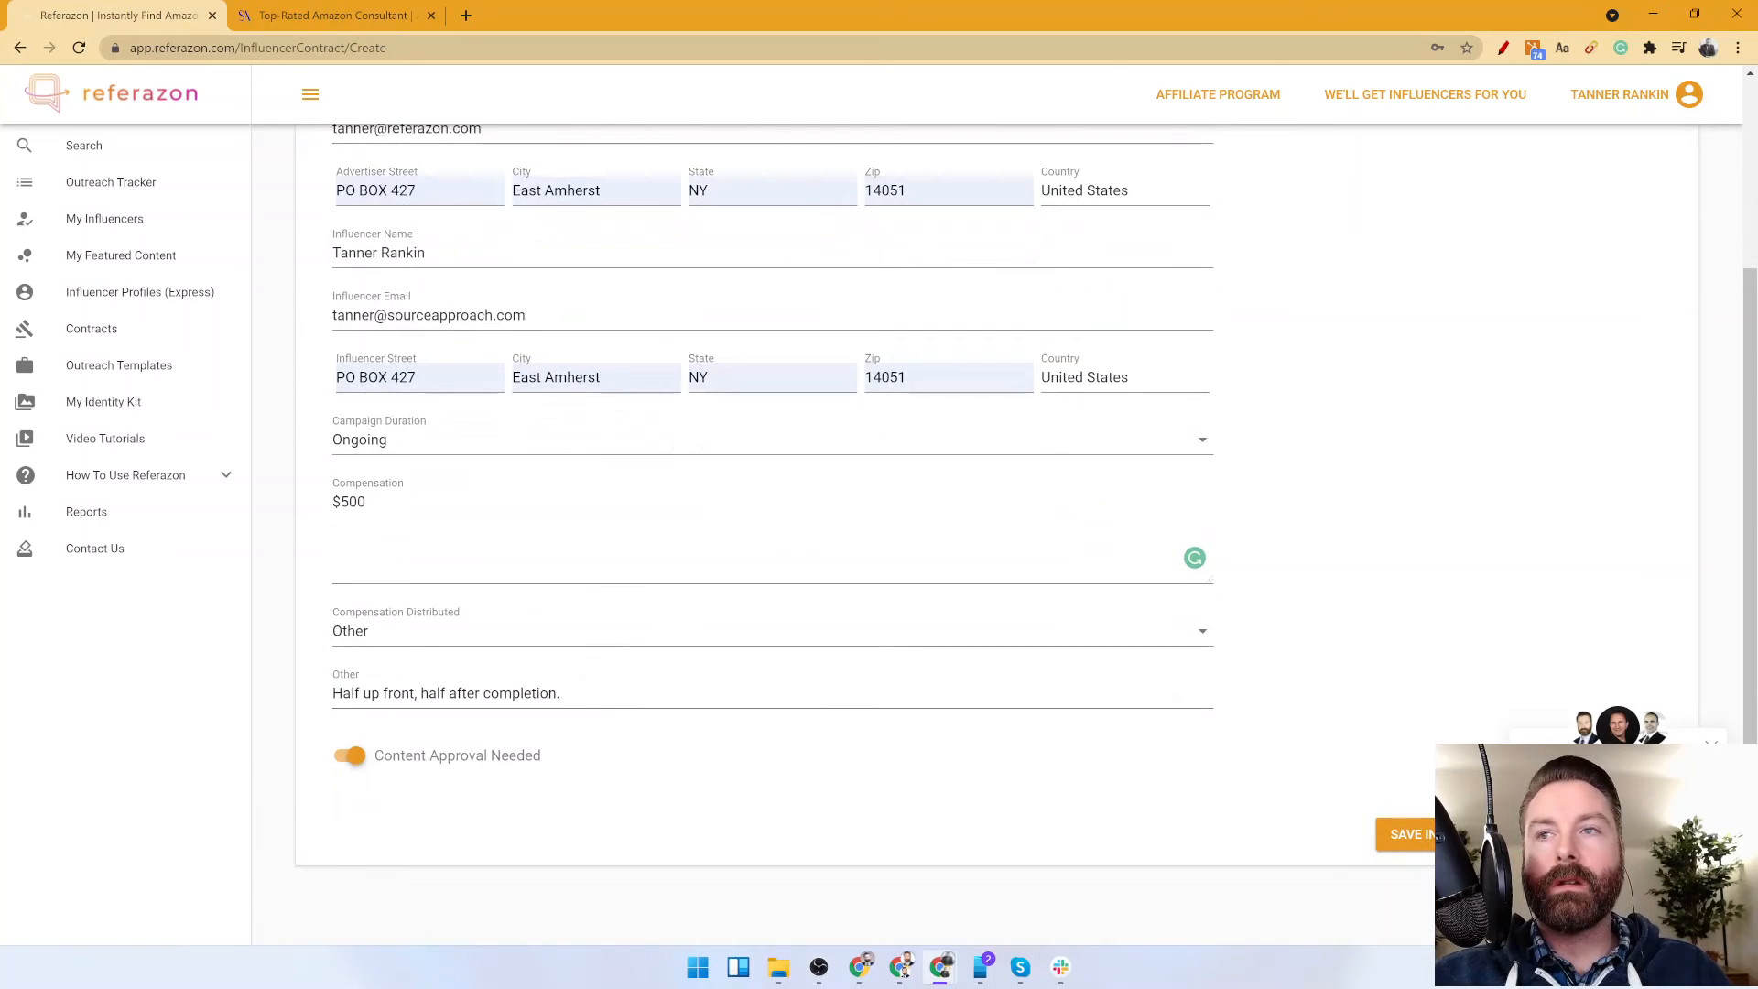
{"action": "left_click", "coordinate": [1415, 836]}
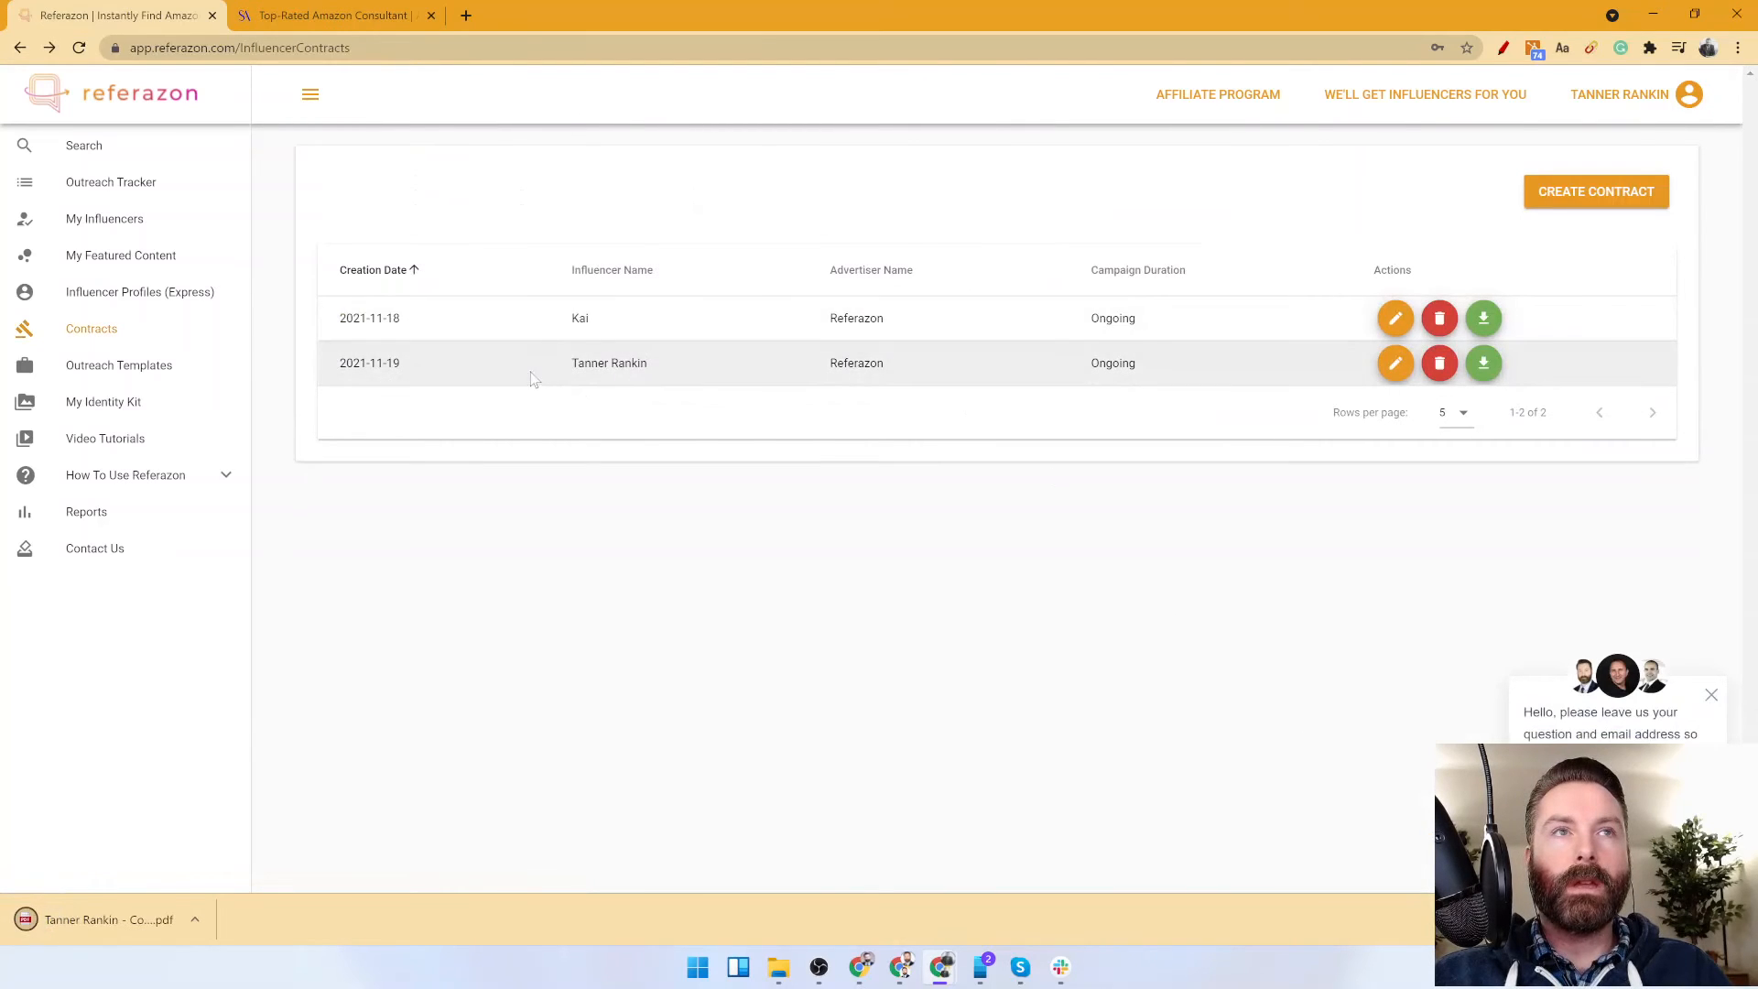
Open the downloaded contract PDF in the browser and review its clauses and signature section across both pages.
{"action": "left_click_drag", "start_coordinate": [553, 371], "coordinate": [1143, 374]}
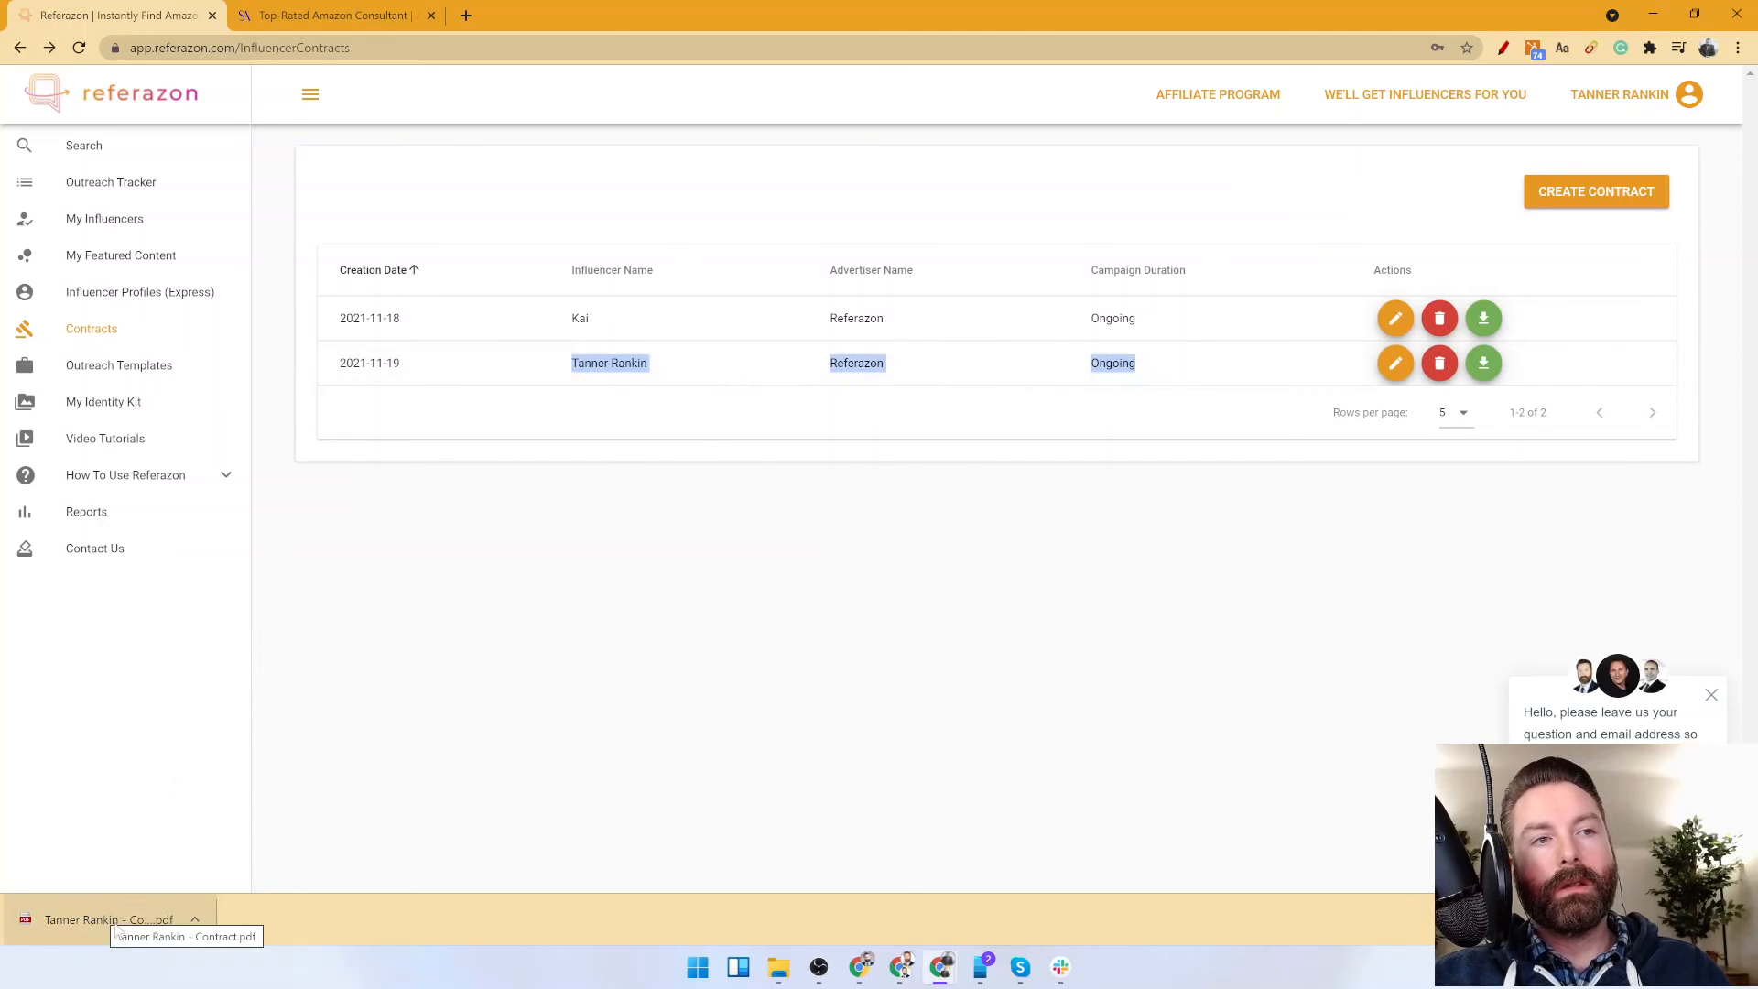
{"action": "left_click_drag", "start_coordinate": [104, 921], "coordinate": [703, 591]}
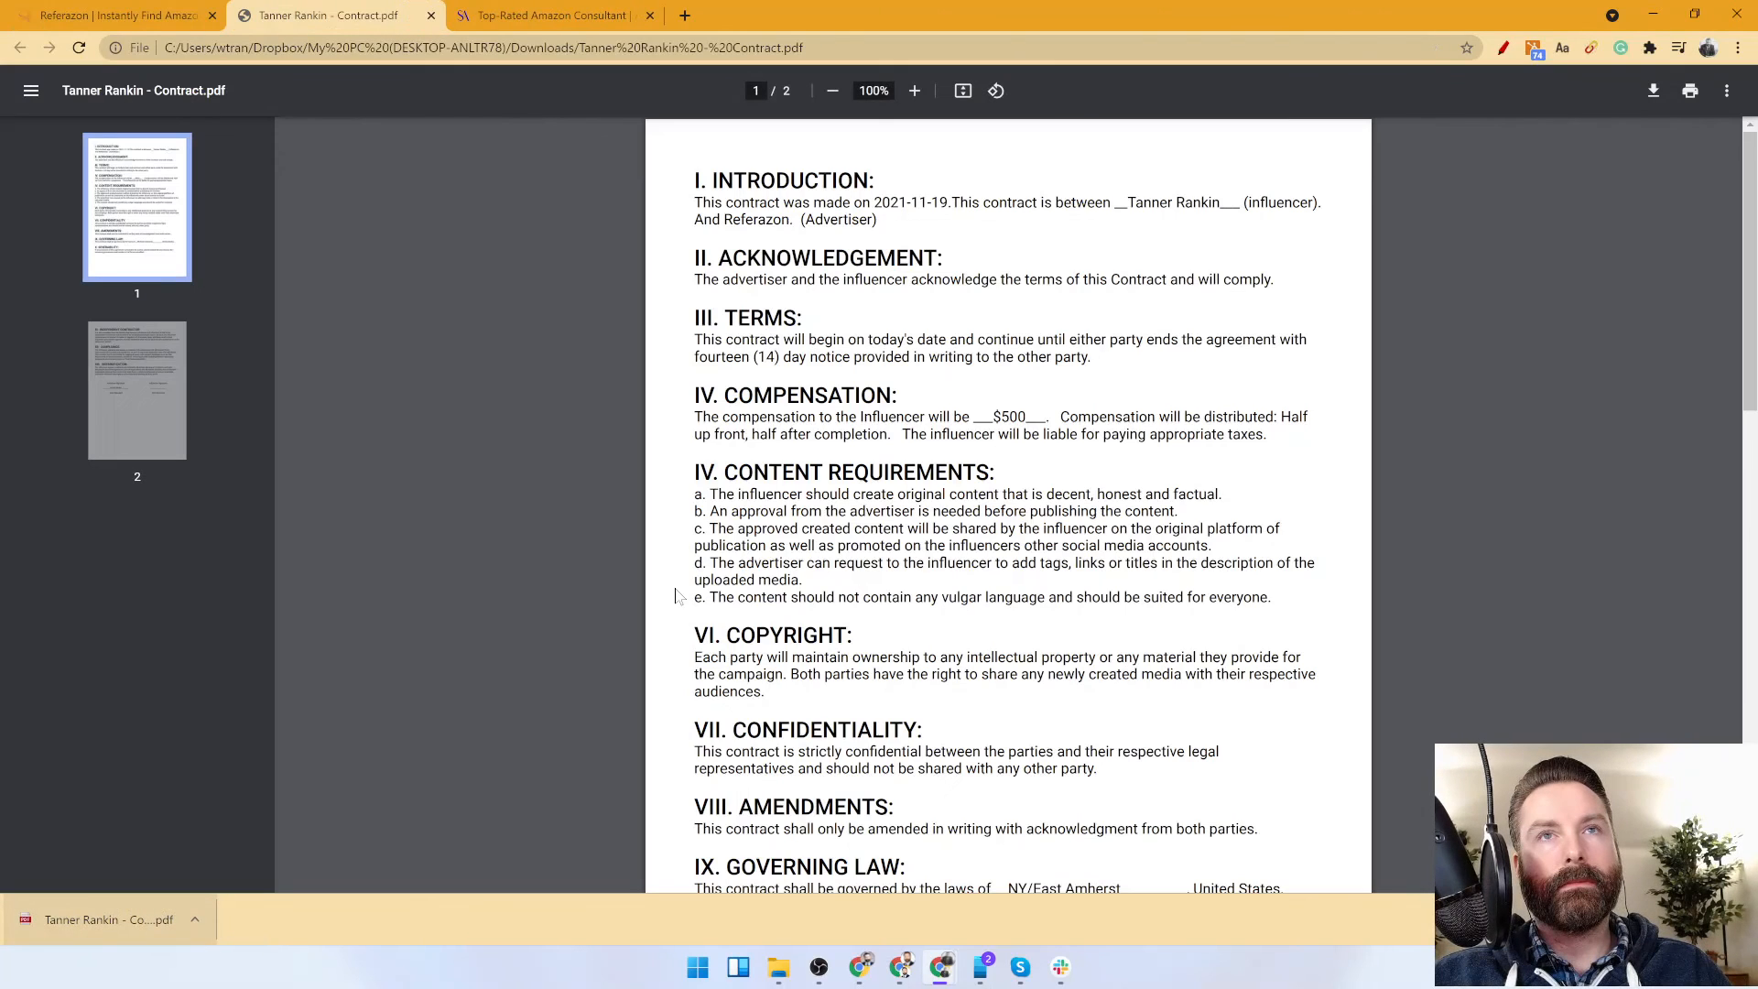
{"action": "left_click_drag", "start_coordinate": [715, 203], "coordinate": [1250, 203]}
{"action": "left_click", "coordinate": [1216, 243]}
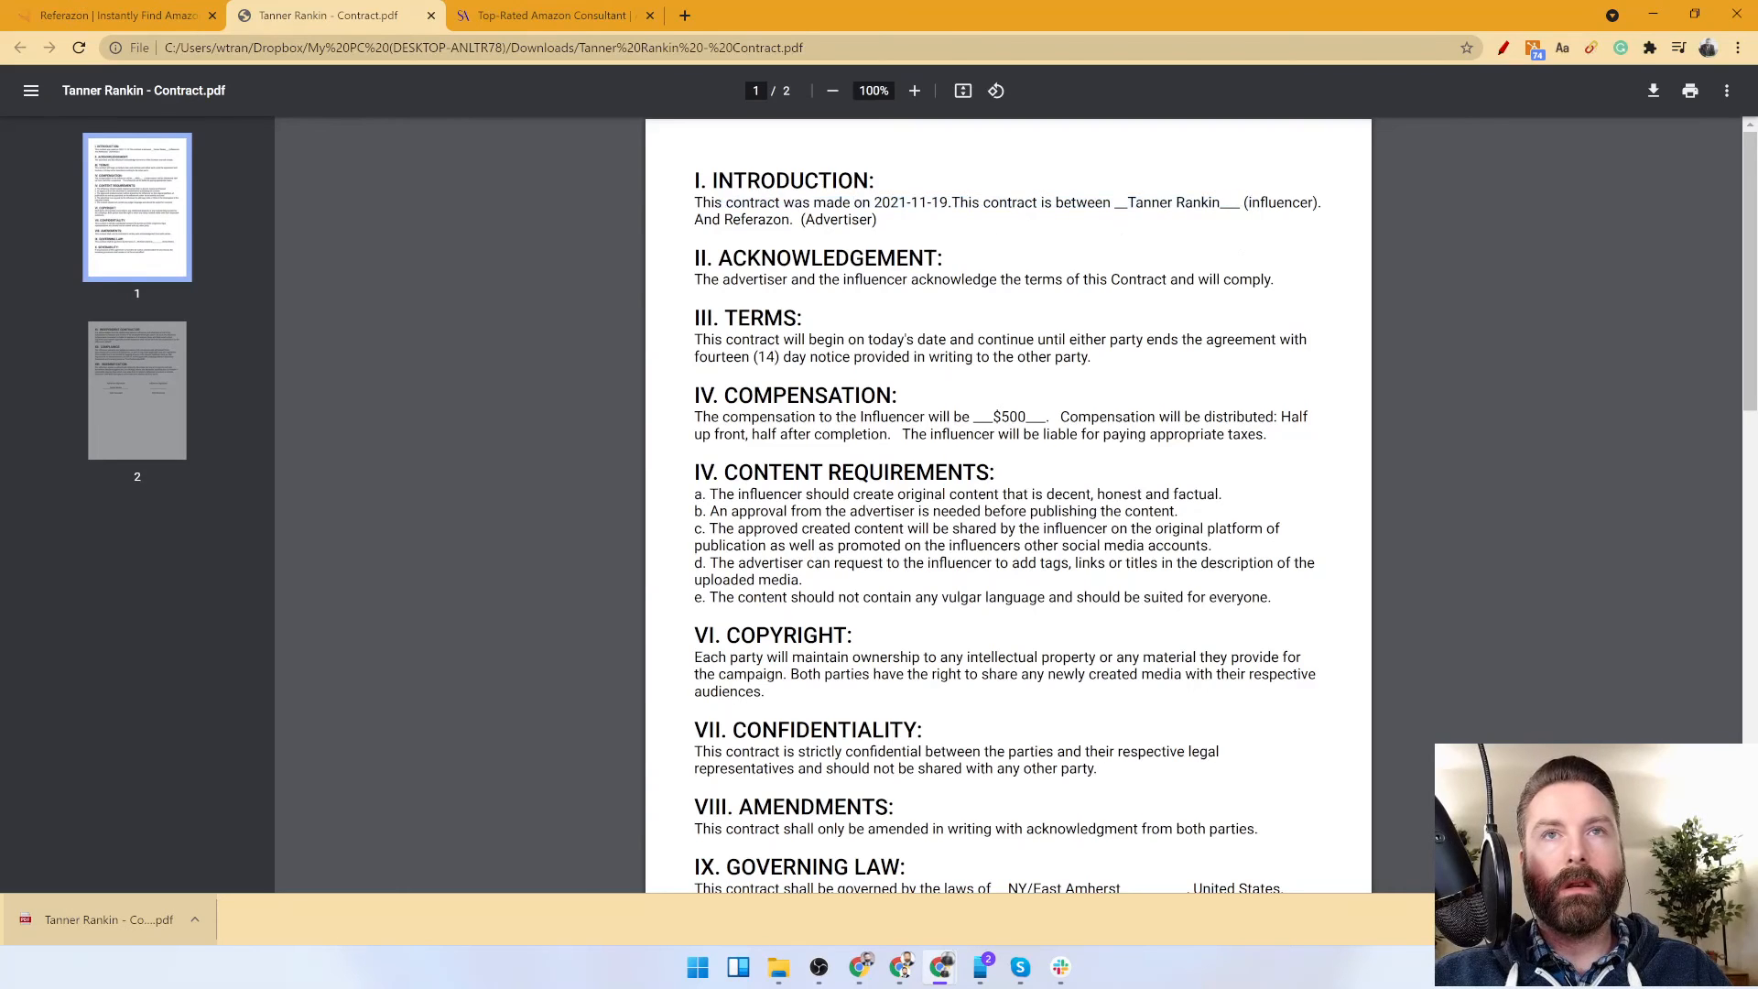
{"action": "scroll", "coordinate": [1007, 504], "scroll_direction": "down", "scroll_amount": 1}
{"action": "scroll", "coordinate": [1007, 504], "scroll_direction": "down", "scroll_amount": 3}
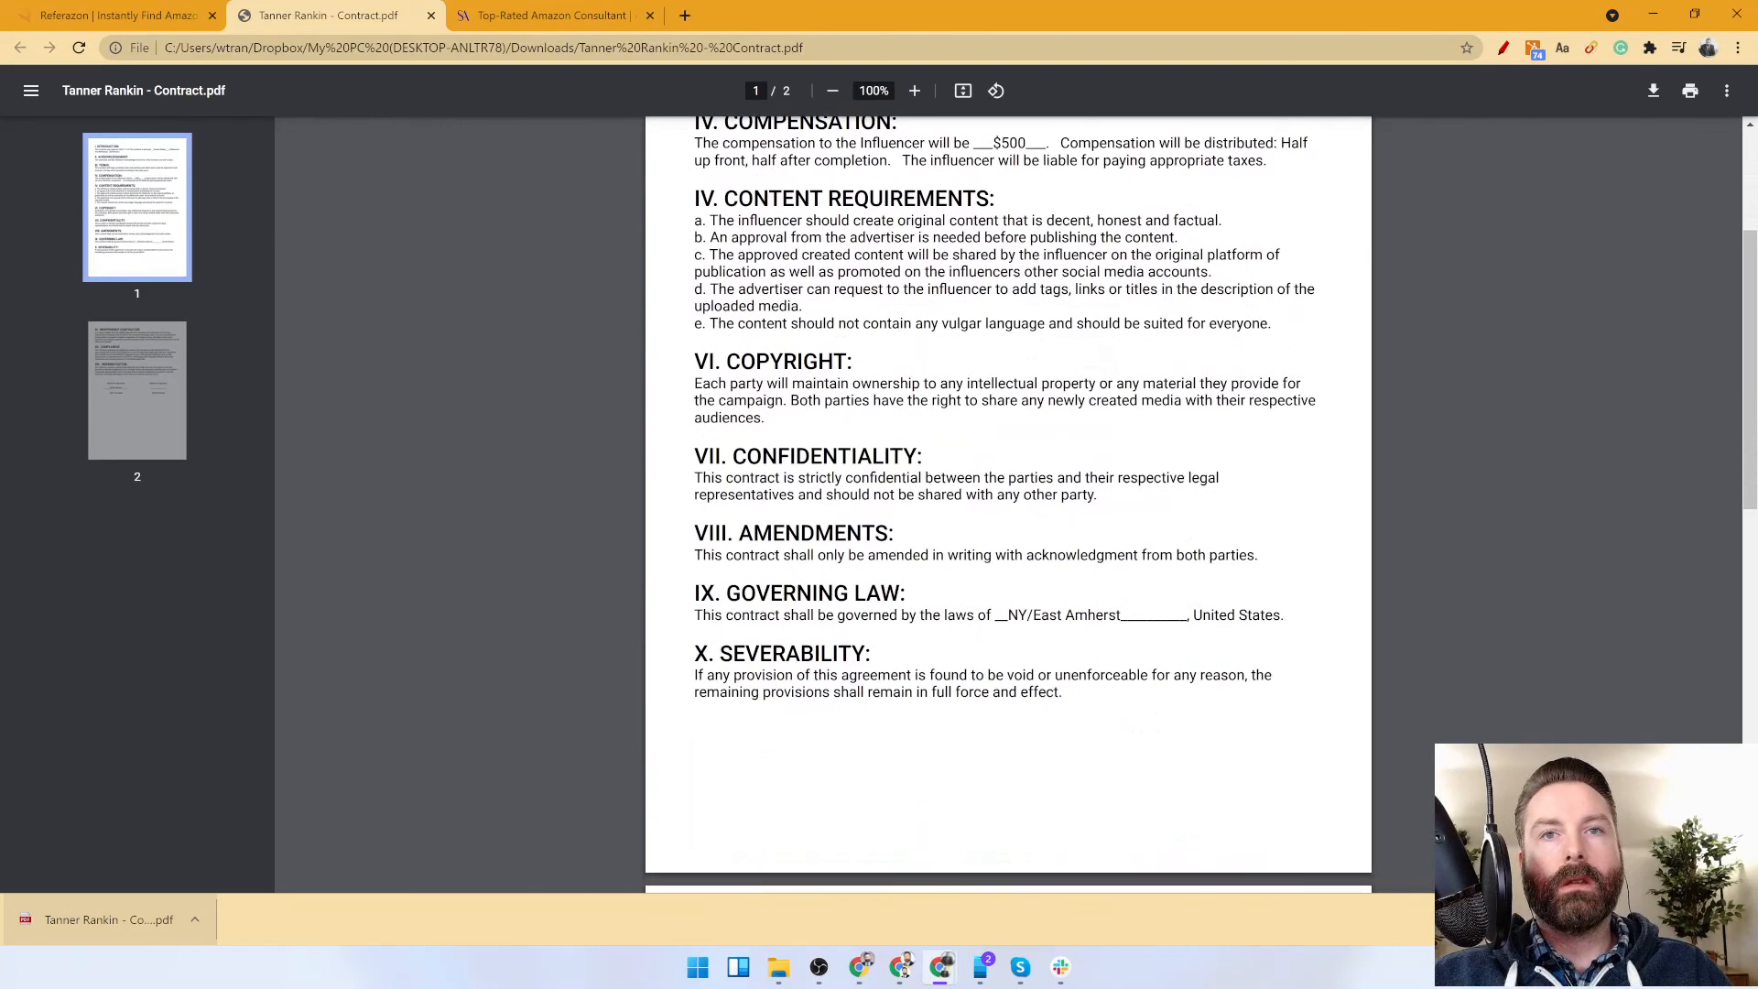
{"action": "scroll", "coordinate": [770, 399], "scroll_direction": "down", "scroll_amount": 7}
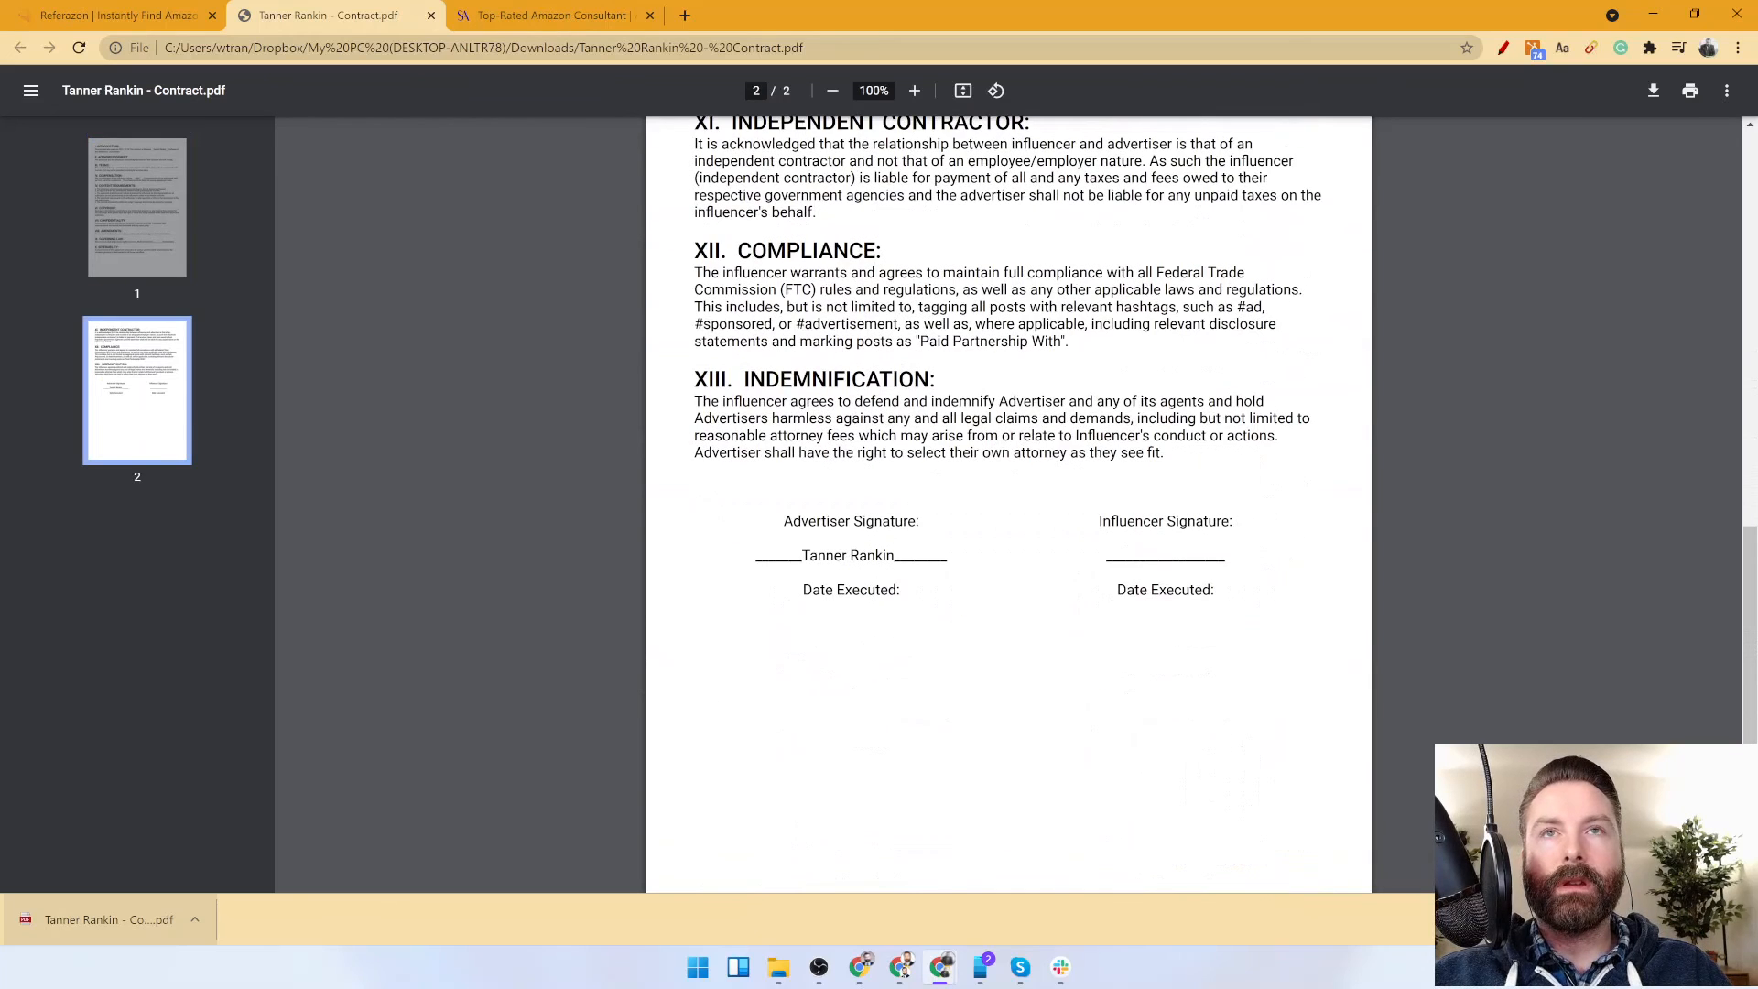
{"action": "scroll", "coordinate": [1007, 504], "scroll_direction": "up", "scroll_amount": 8}
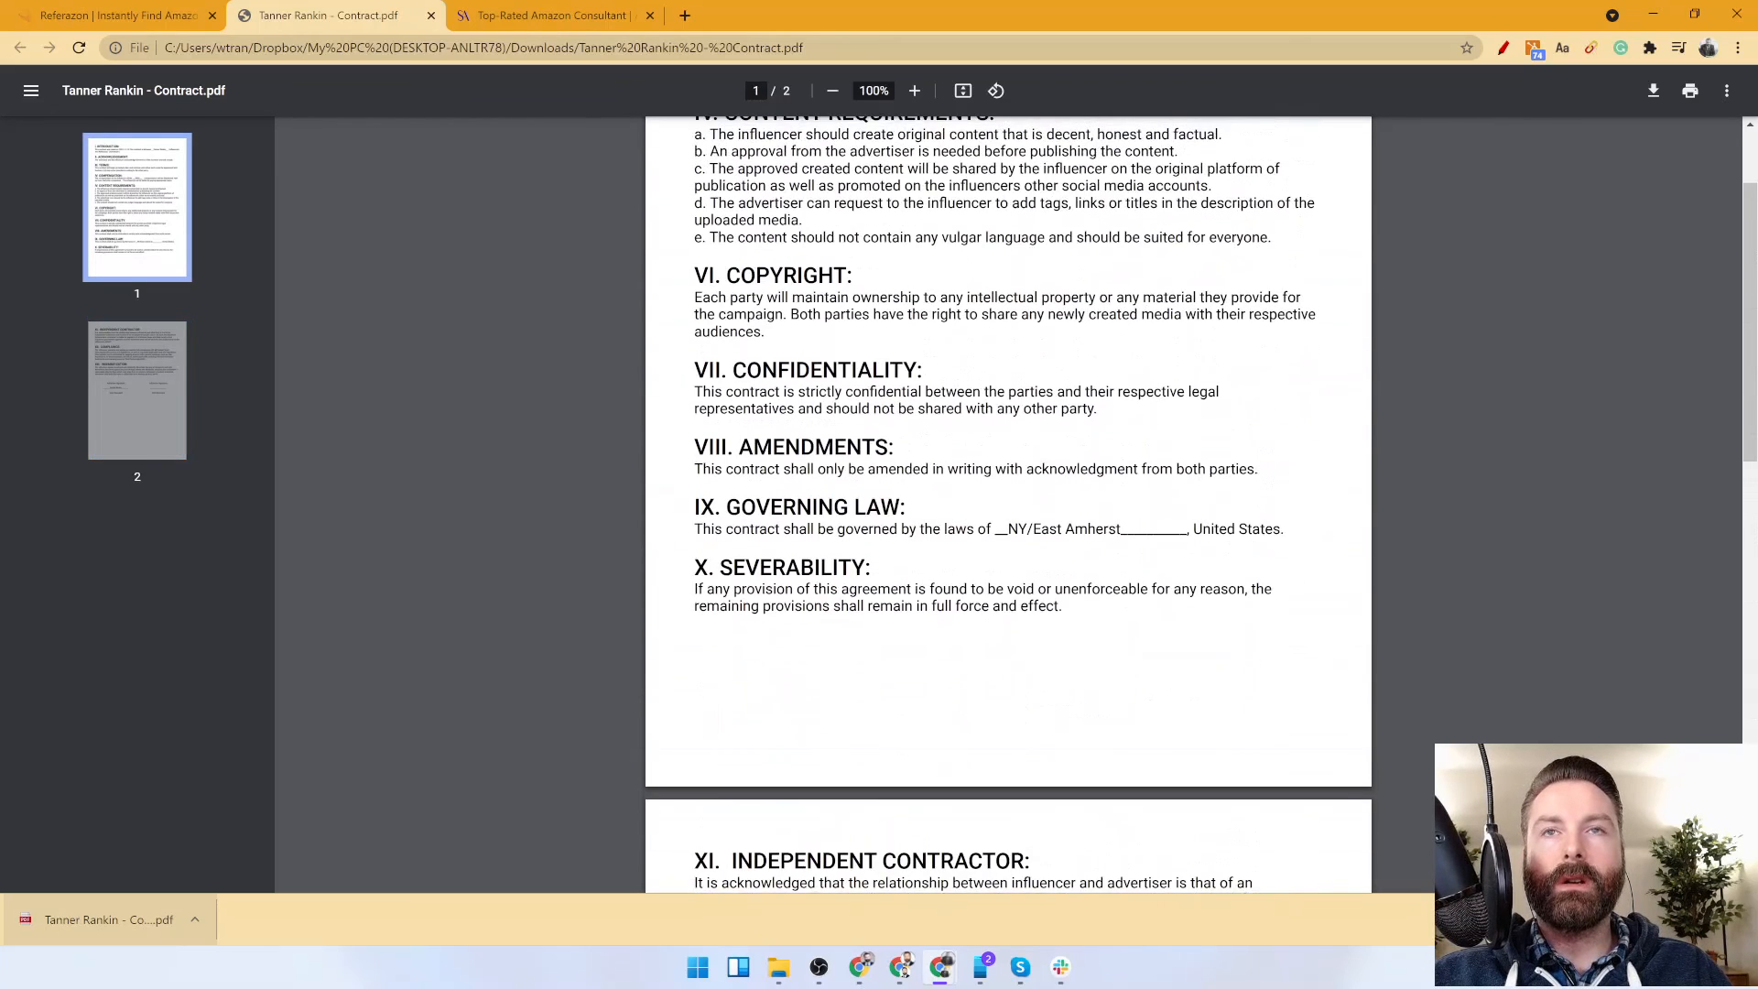
{"action": "scroll", "coordinate": [1007, 504], "scroll_direction": "up", "scroll_amount": 4}
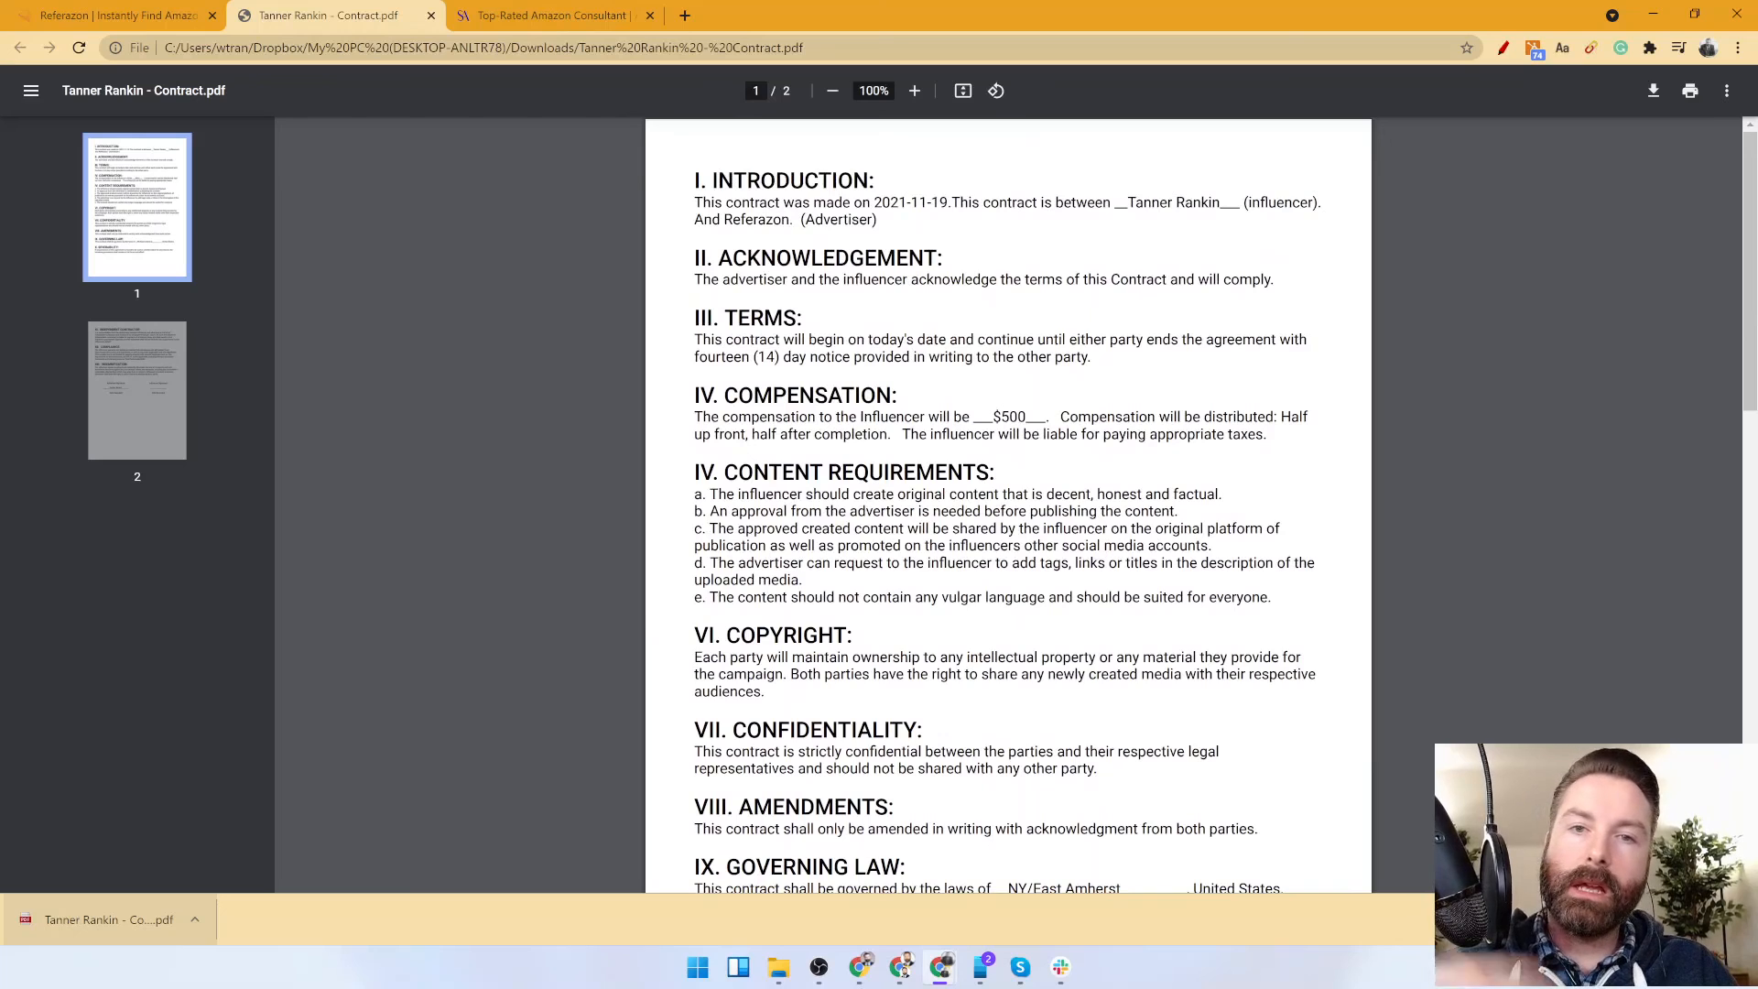